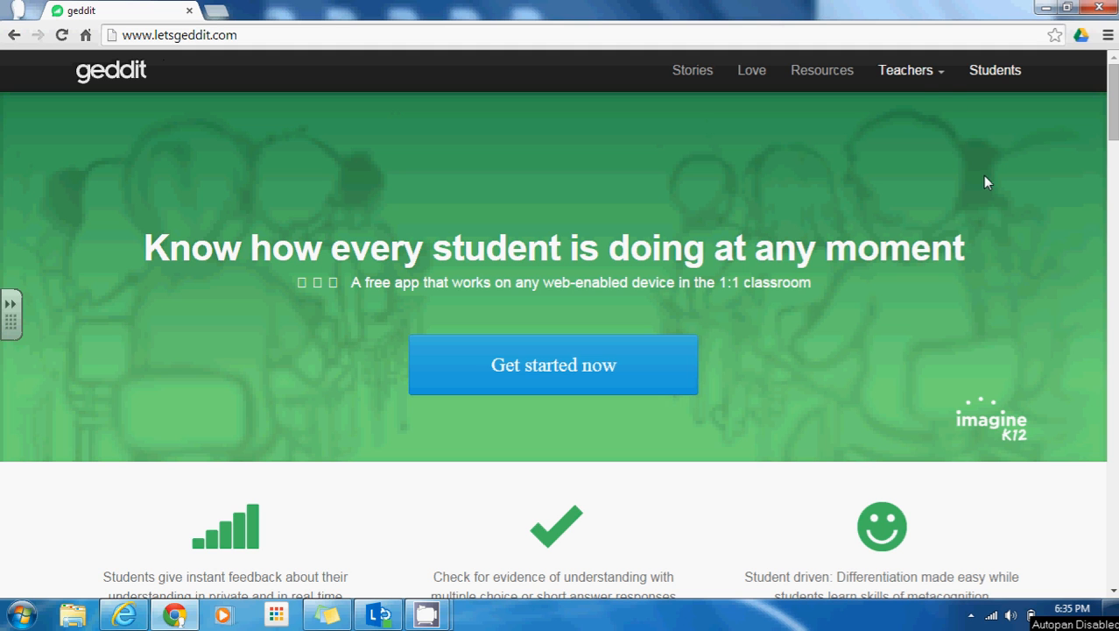
# Sign in as a teacher through Teachers > Log in, using the suggested email and account password
pyautogui.click(921, 81)
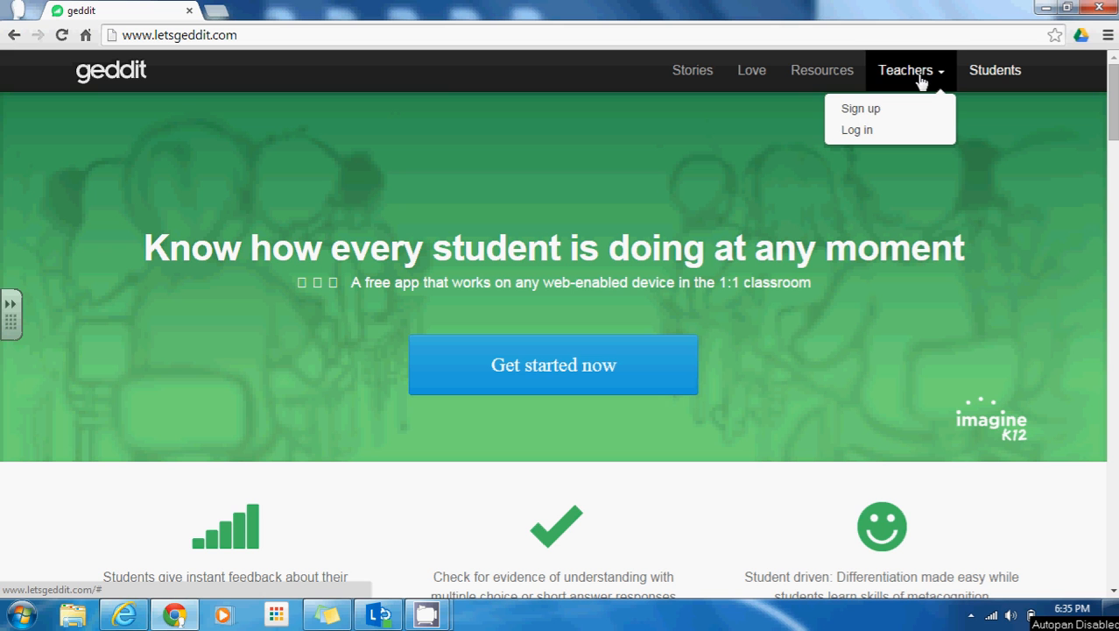
pyautogui.click(875, 114)
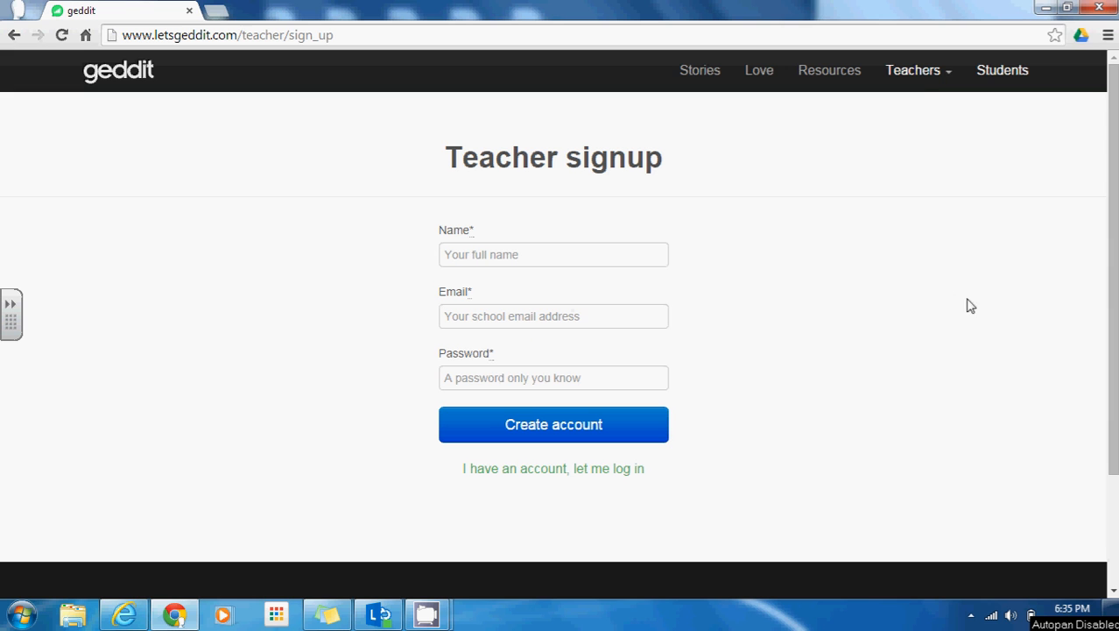
pyautogui.click(924, 82)
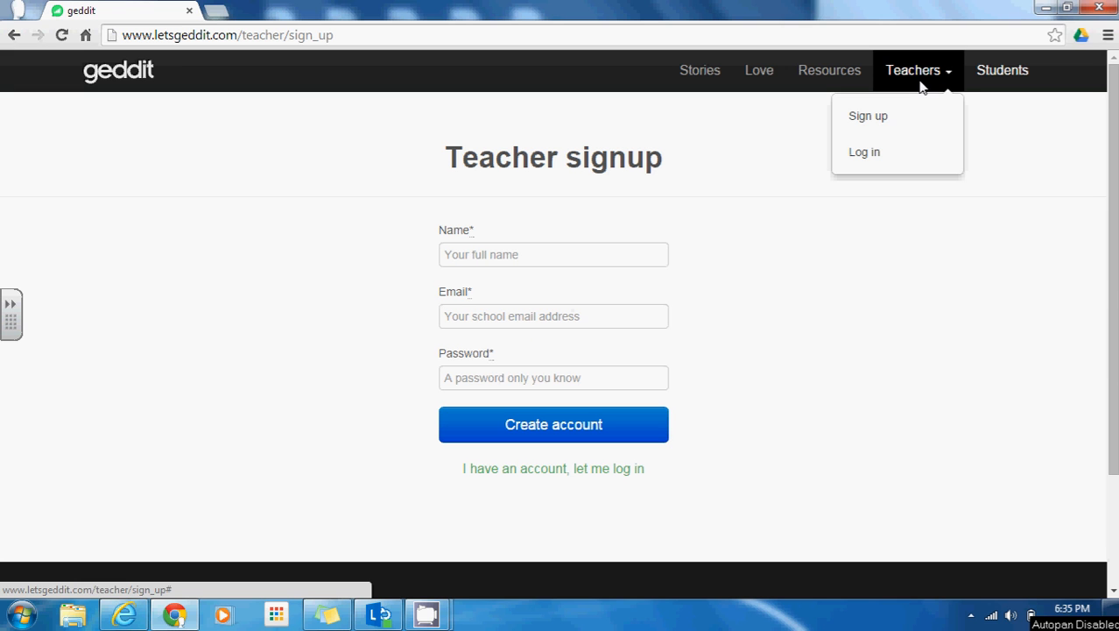
pyautogui.click(866, 153)
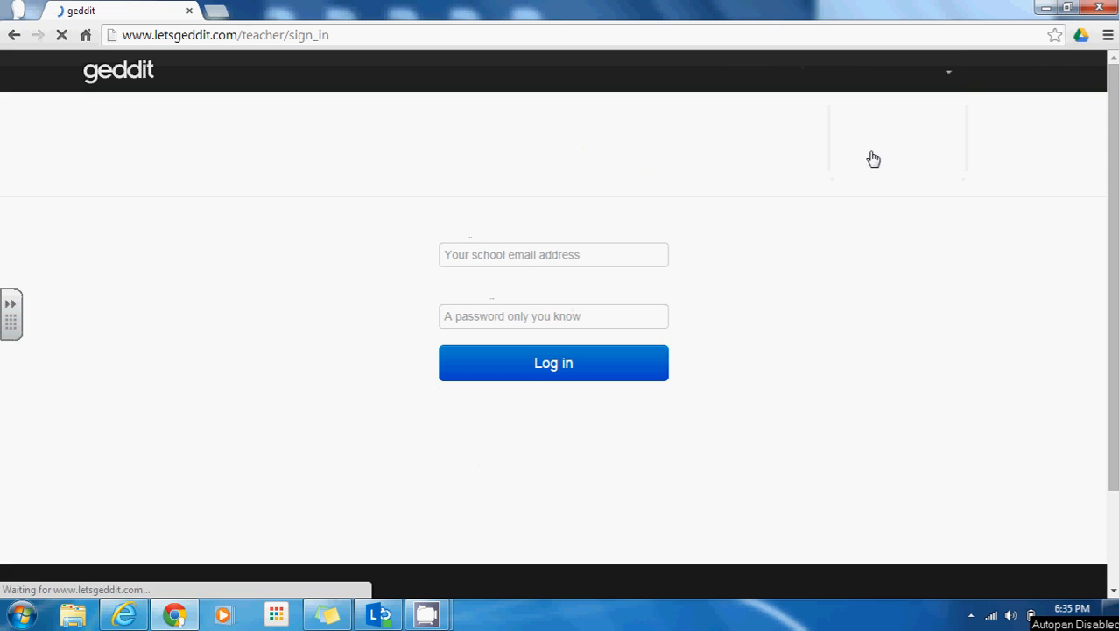
pyautogui.click(542, 250)
pyautogui.write('np')
pyautogui.press('Down')
pyautogui.press('Tab')
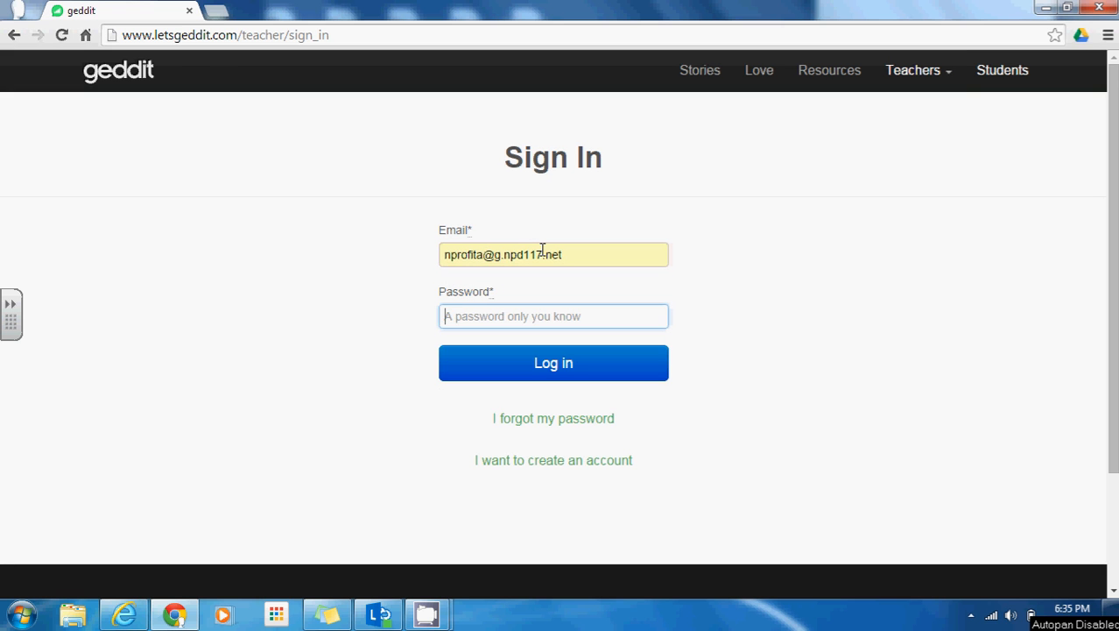
pyautogui.write('••••••')
pyautogui.press('Return')
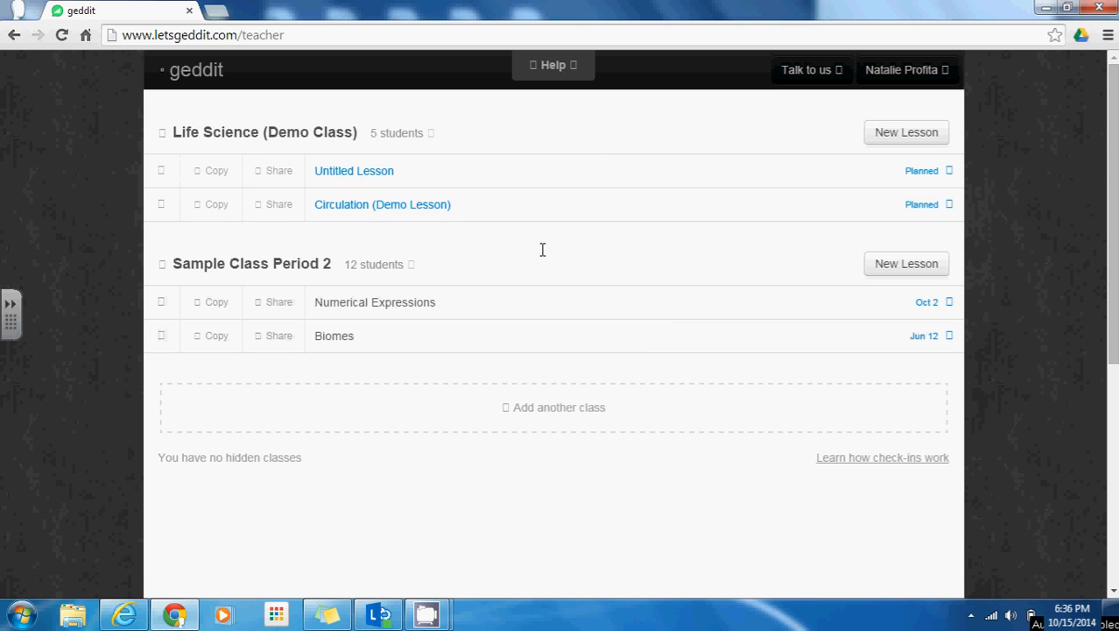
# Create a class named 'Sample Class Period 4'
pyautogui.click(549, 411)
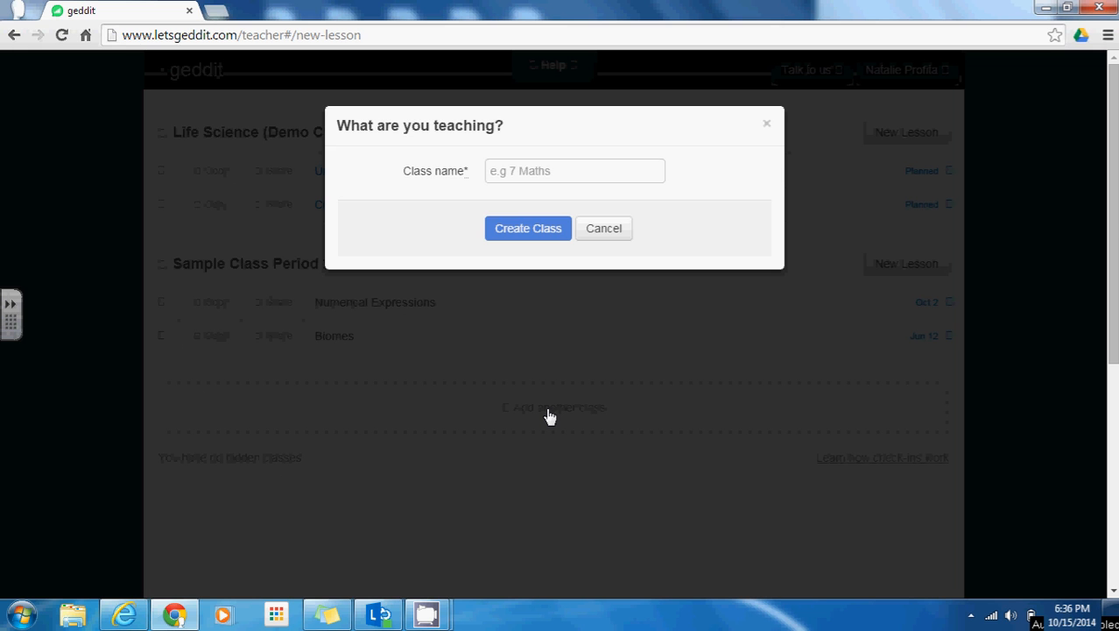
pyautogui.click(524, 170)
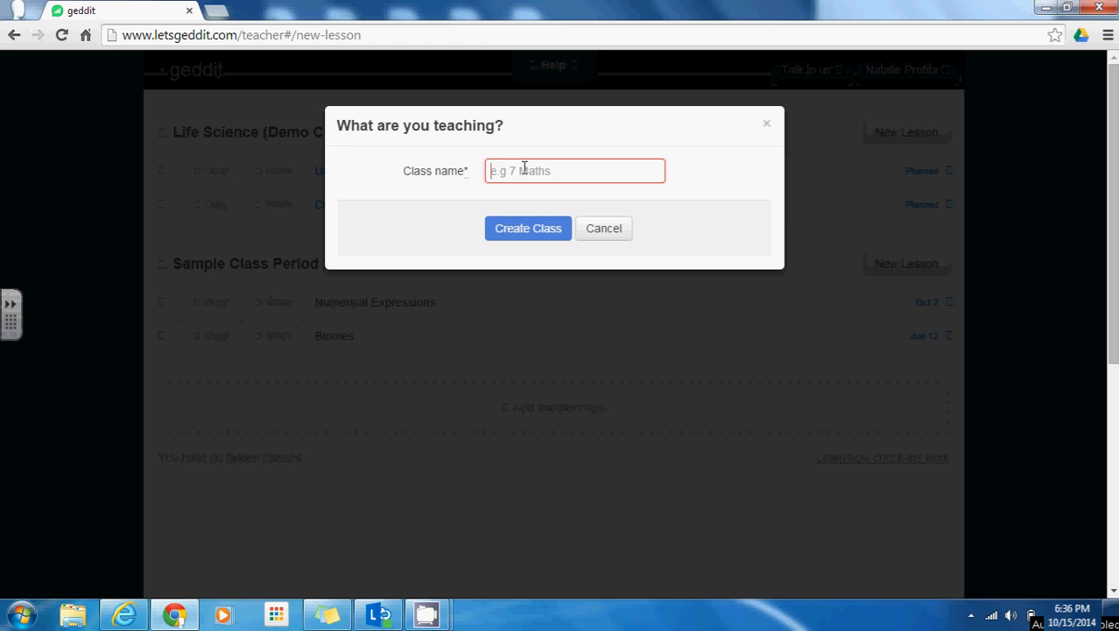
pyautogui.write('Sample')
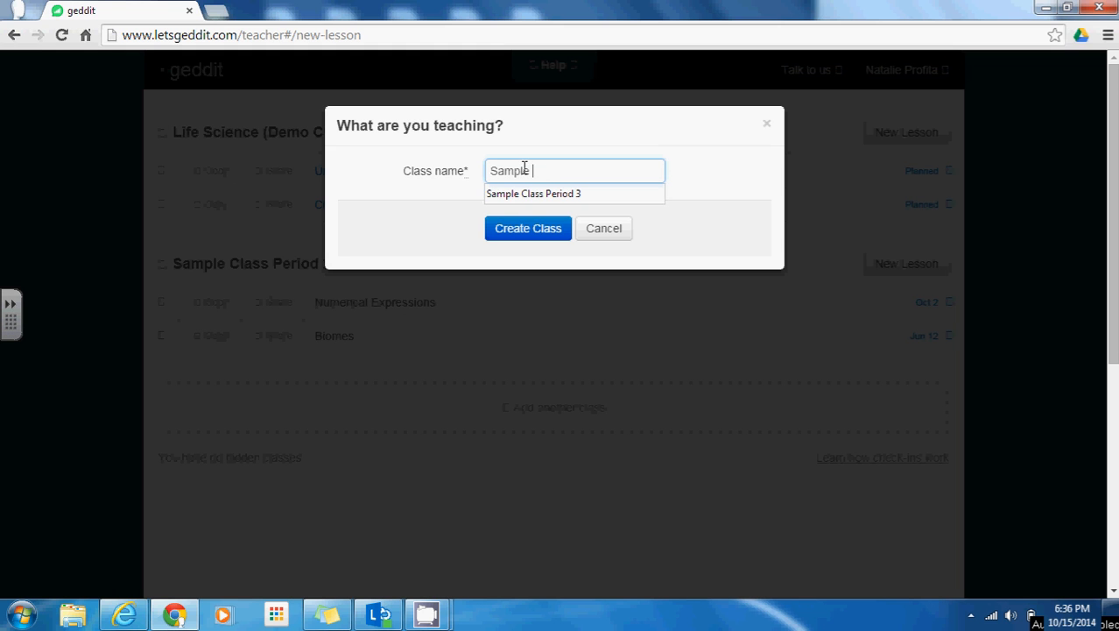
pyautogui.write(' Class Period 4')
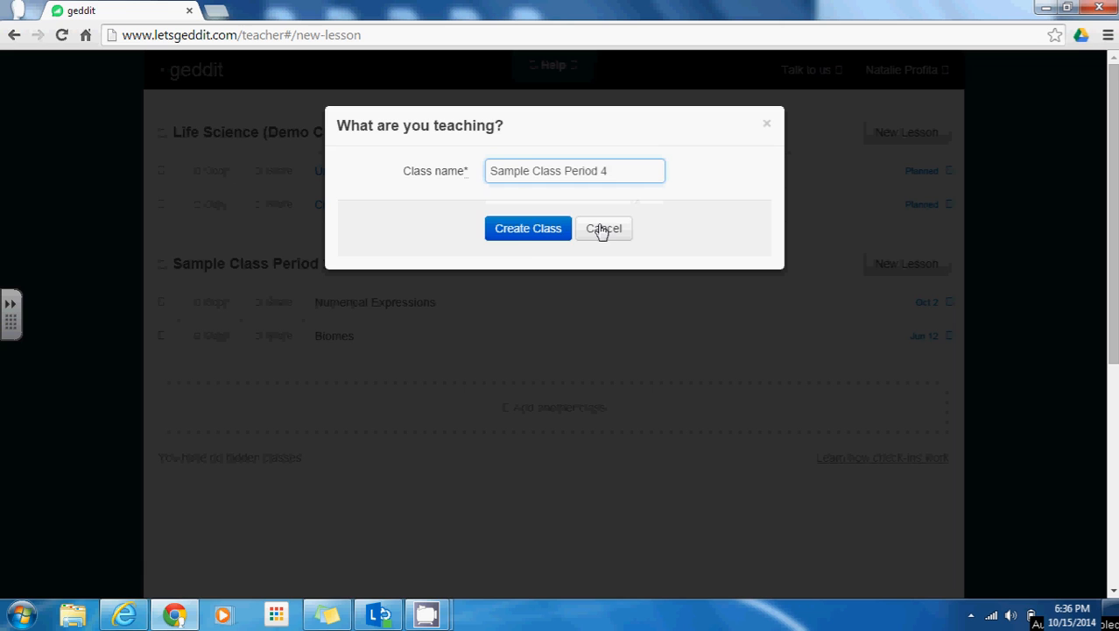
pyautogui.click(524, 237)
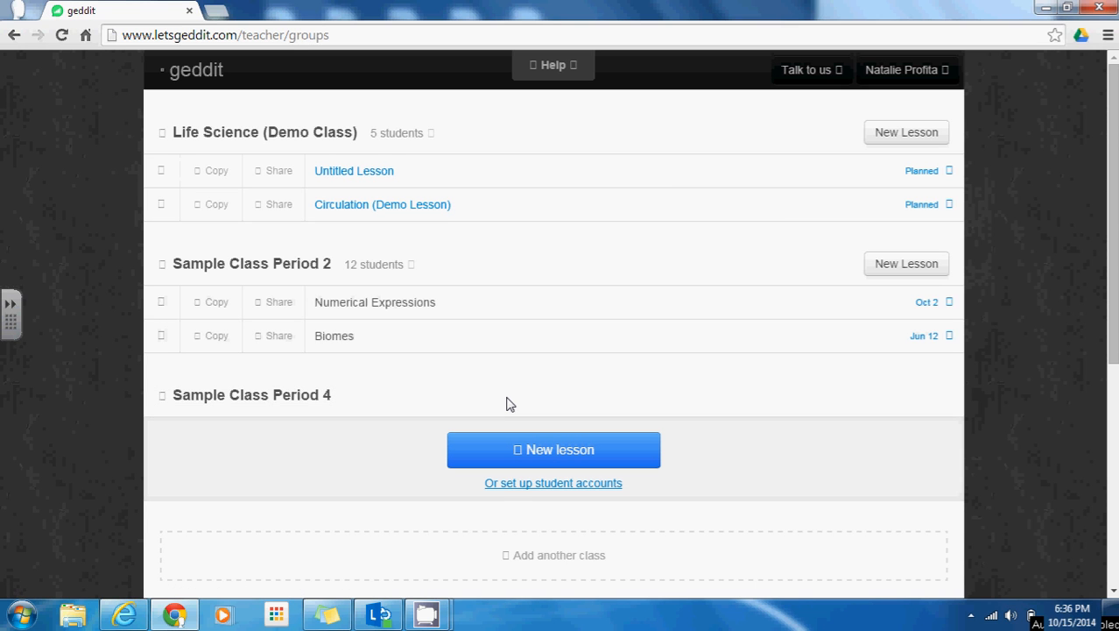
# Let Sample Class Period 4 students self-enroll with a class code, then switch to Internet Explorer
pyautogui.click(520, 487)
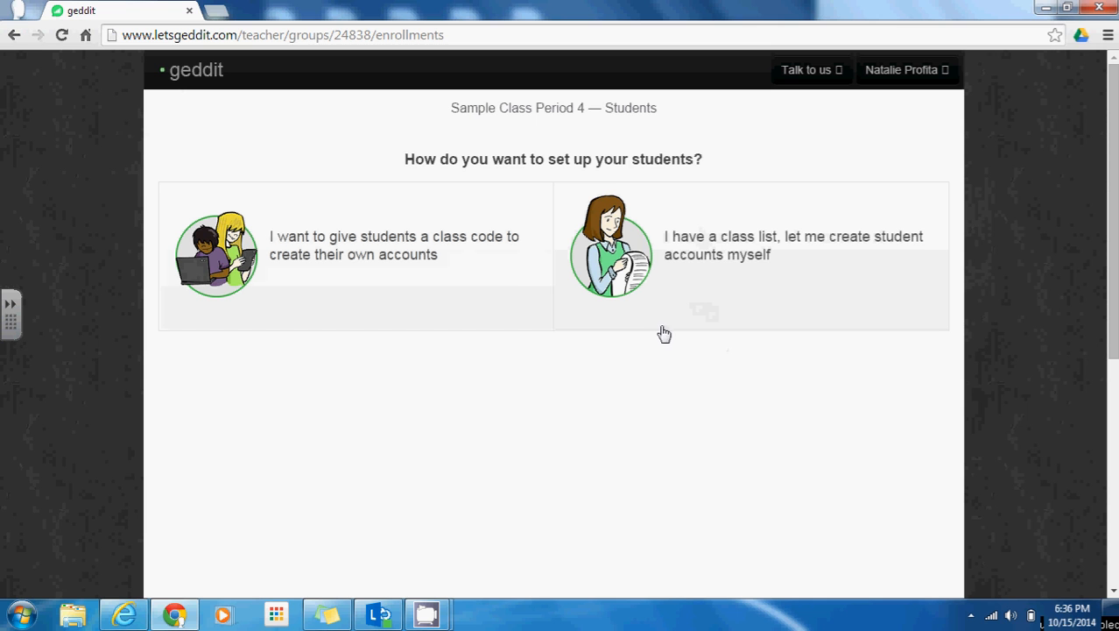
pyautogui.click(453, 275)
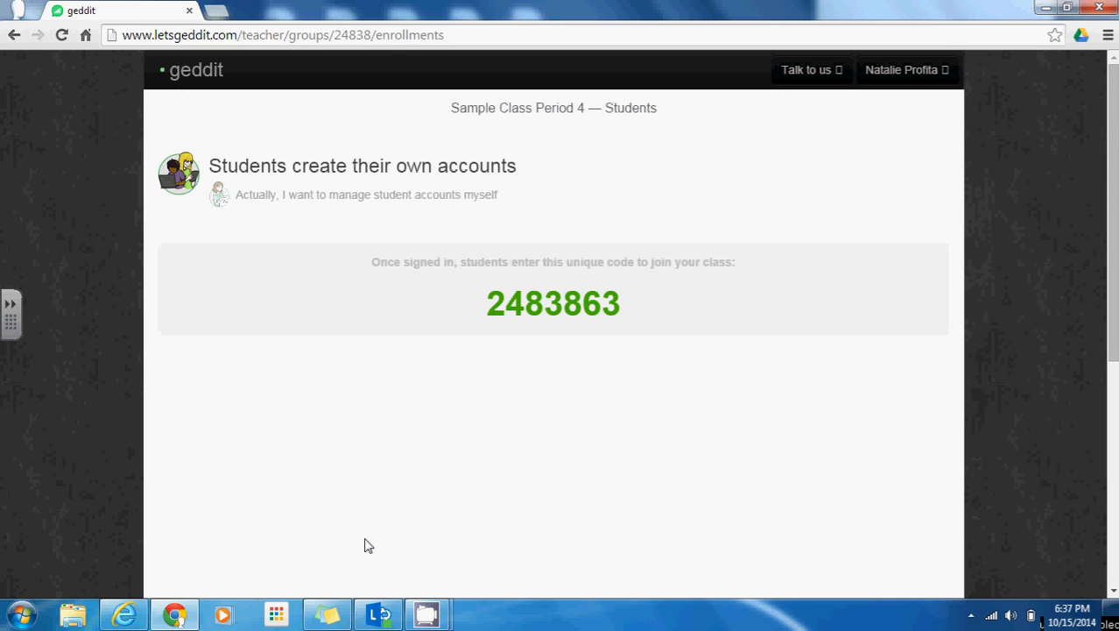
pyautogui.click(124, 615)
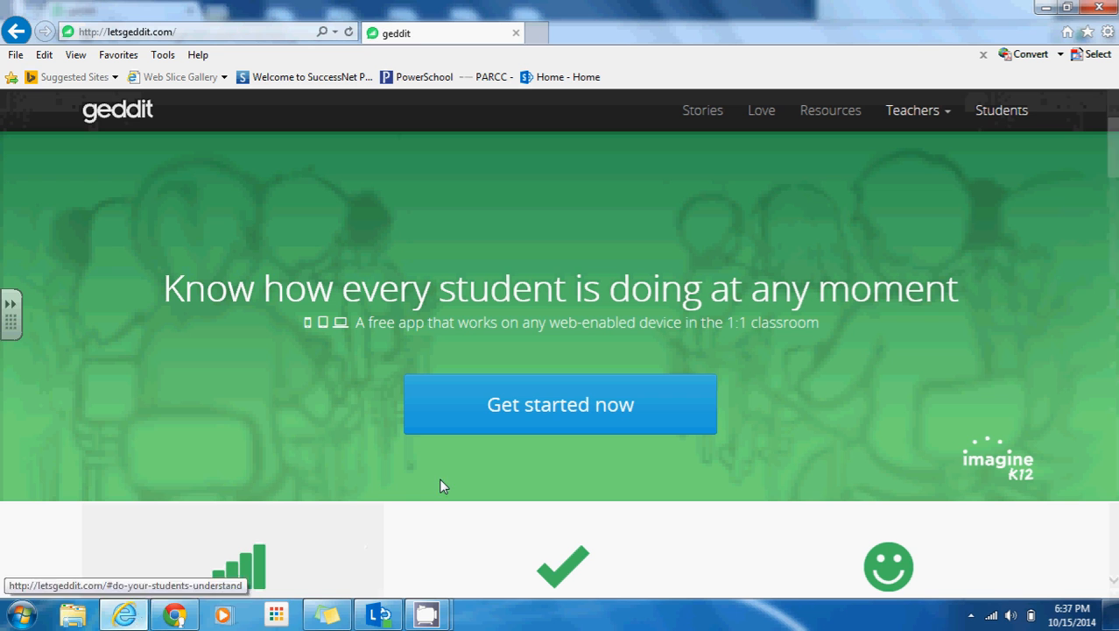
# Sign up a student named 'Sample Student' with an email username and password, reaching the Class code box
pyautogui.click(1007, 116)
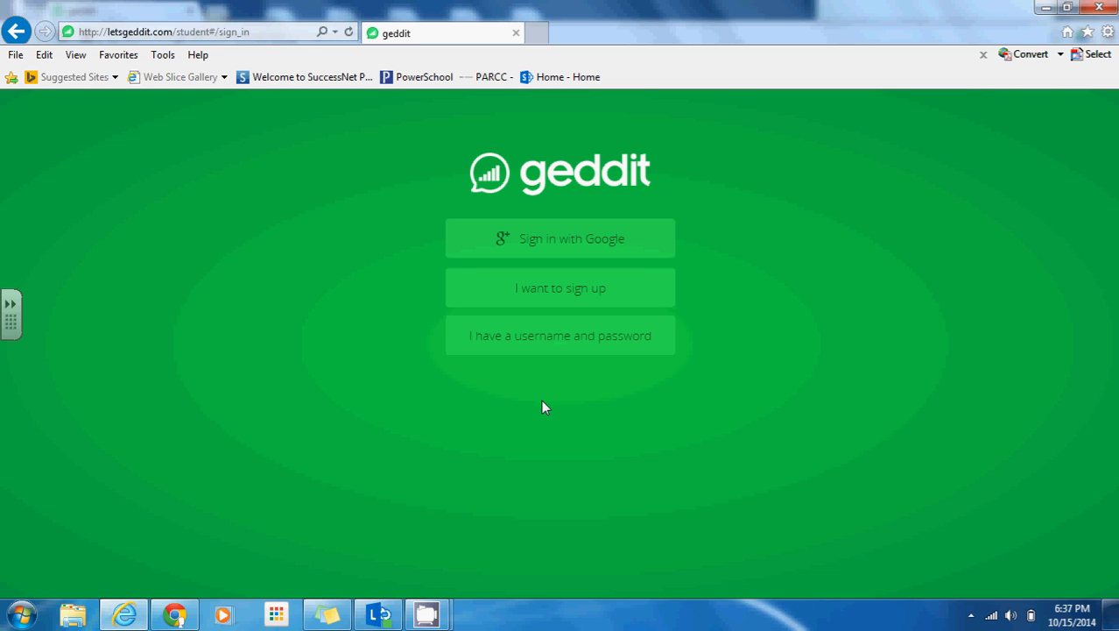
pyautogui.click(532, 305)
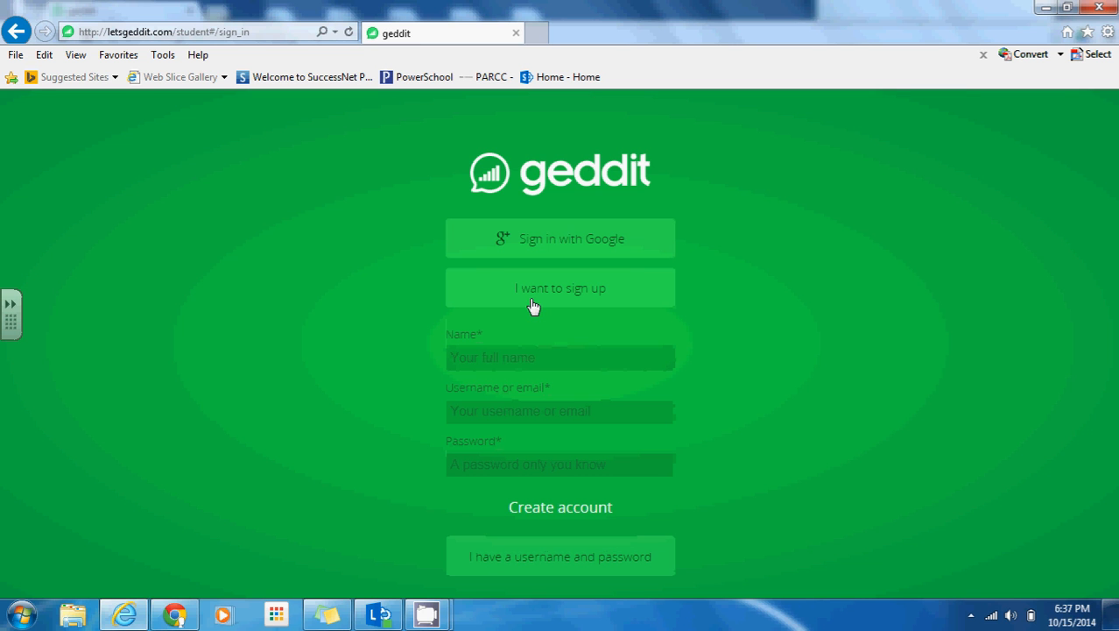
pyautogui.click(516, 360)
pyautogui.write('Sample Student')
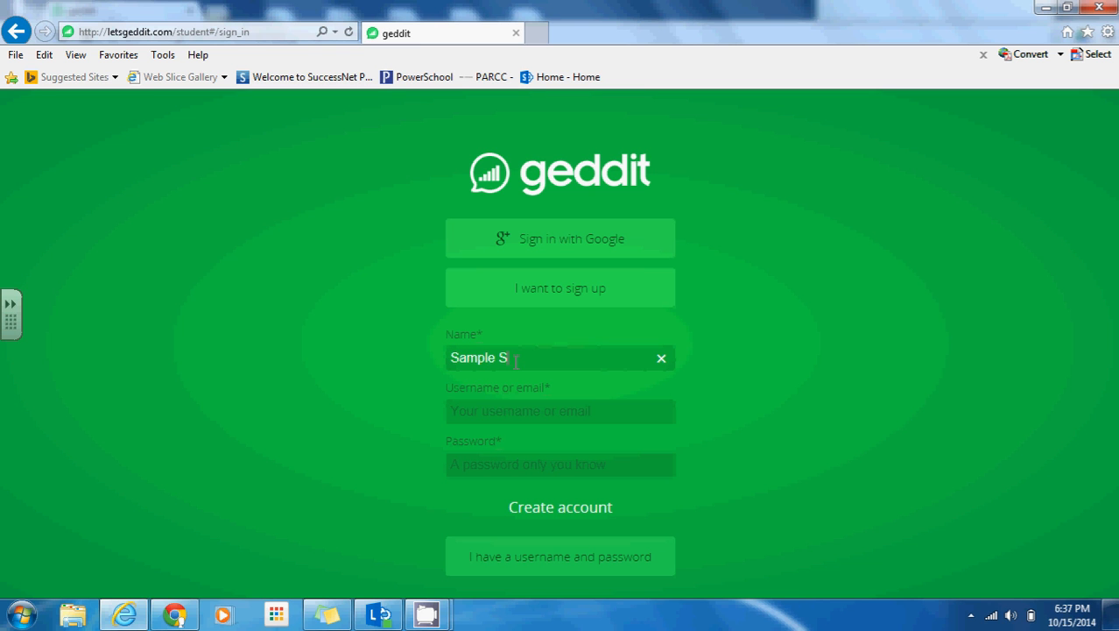
pyautogui.press('Tab')
pyautogui.write('n')
pyautogui.press('BackSpace')
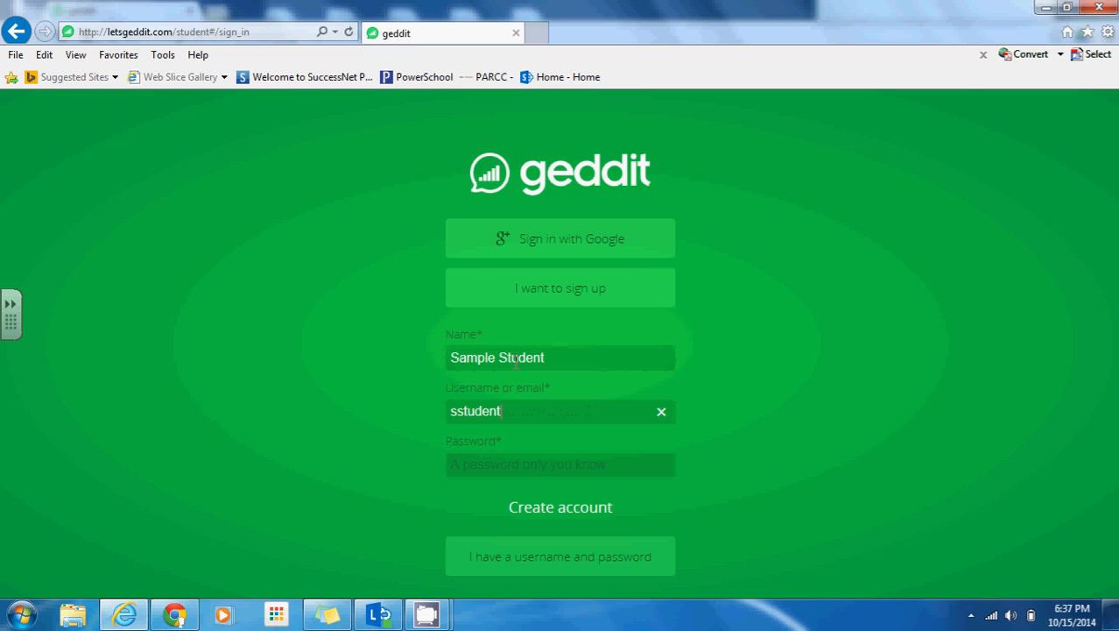
pyautogui.press('Tab')
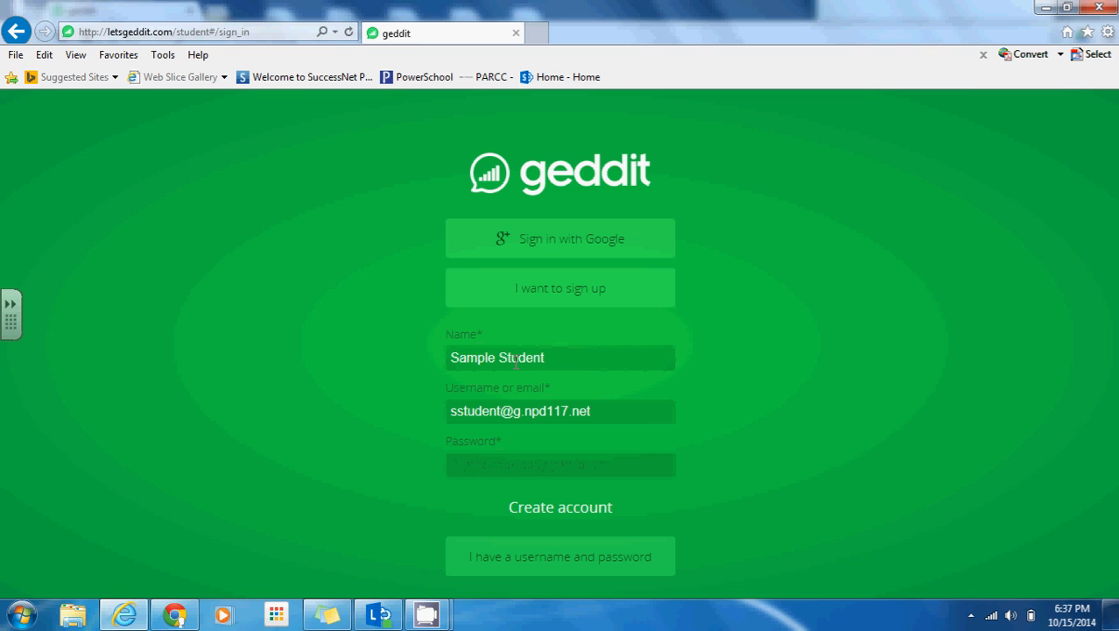
pyautogui.write('******')
pyautogui.click(584, 508)
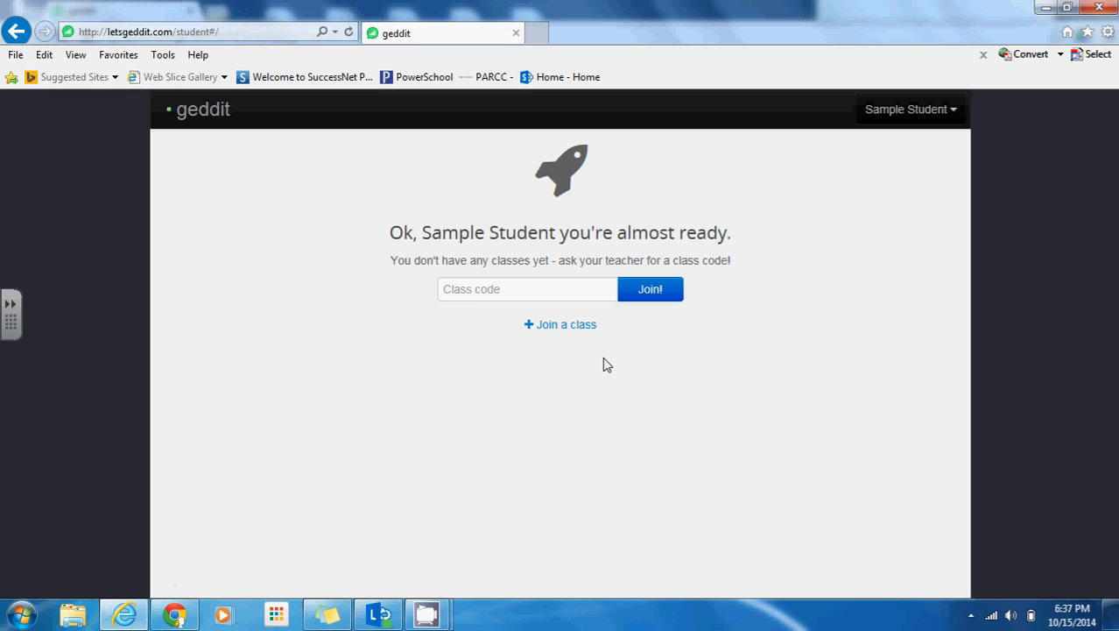
pyautogui.click(475, 289)
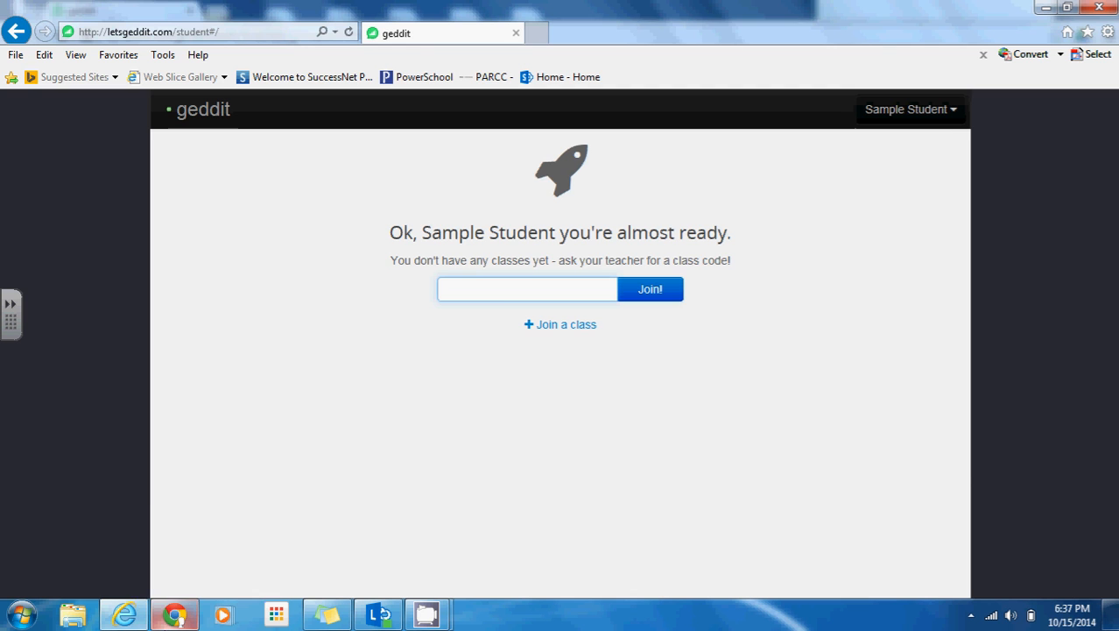
# Copy Period 4's class code from Chrome, join the class as the student, and open Review
pyautogui.moveTo(175, 614)
pyautogui.click(182, 570)
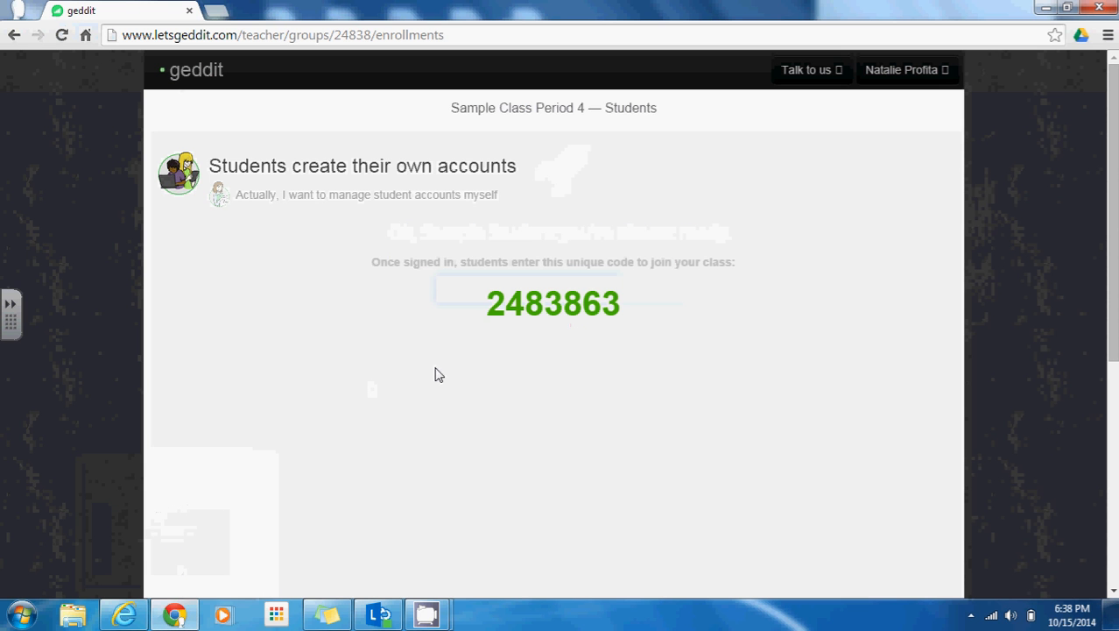
pyautogui.moveTo(486, 307); pyautogui.dragTo(624, 304)
pyautogui.hotkey('ctrl', 'c')
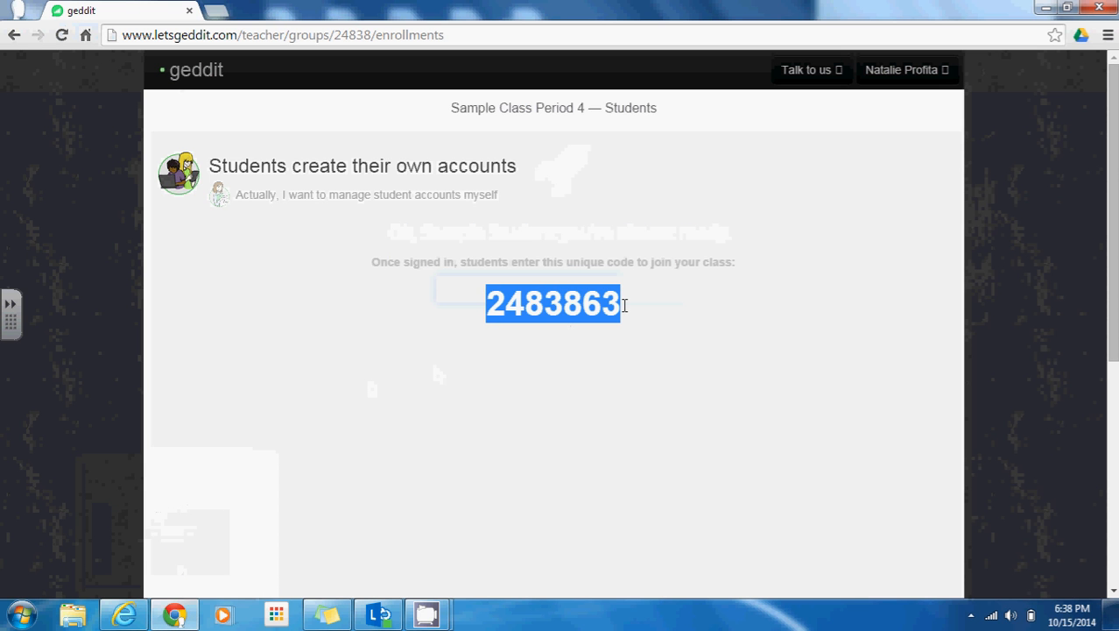
pyautogui.click(124, 614)
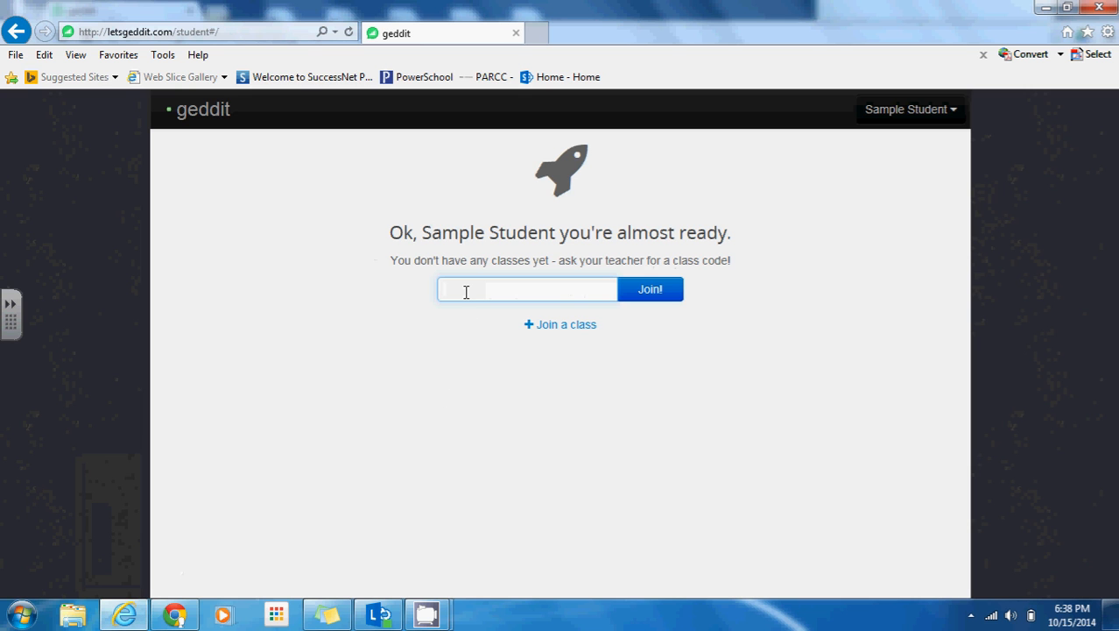
pyautogui.hotkey('ctrl', 'v')
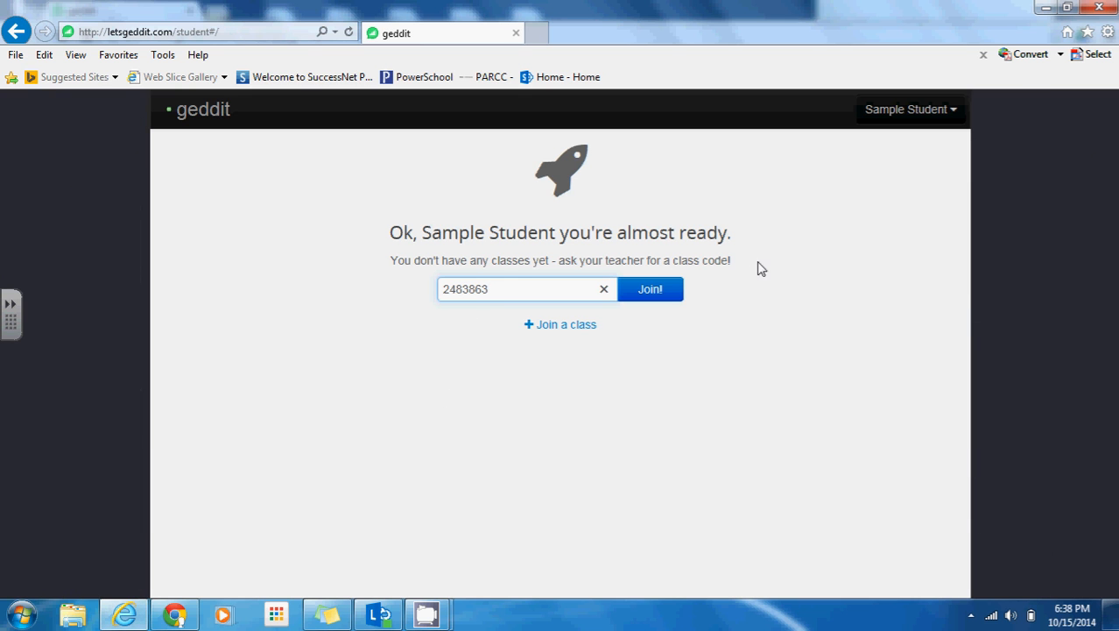
pyautogui.click(677, 291)
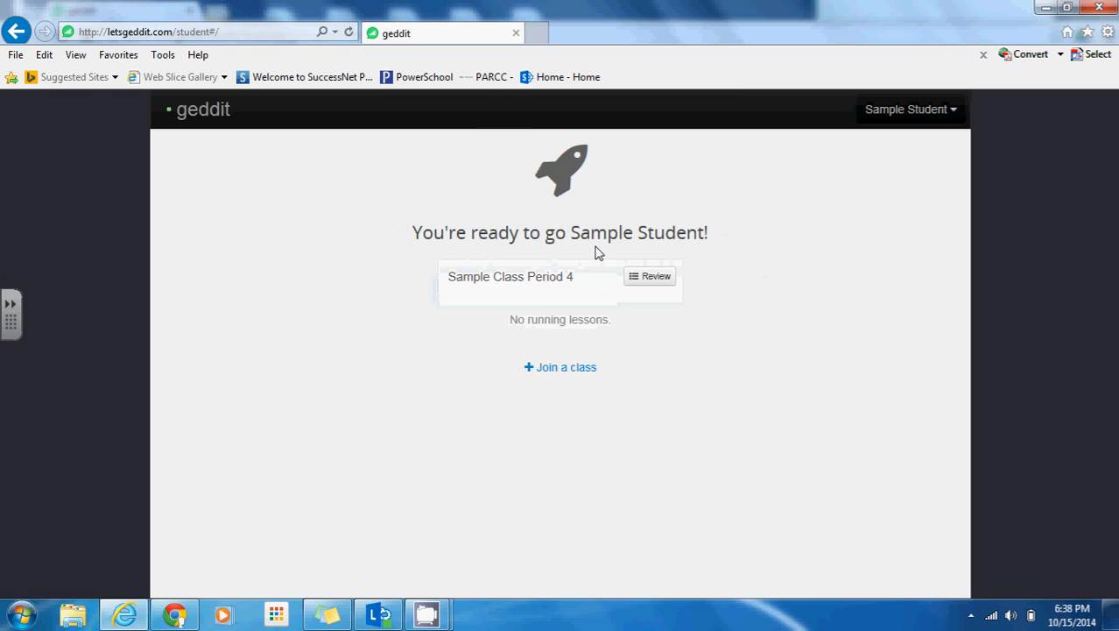
pyautogui.click(646, 276)
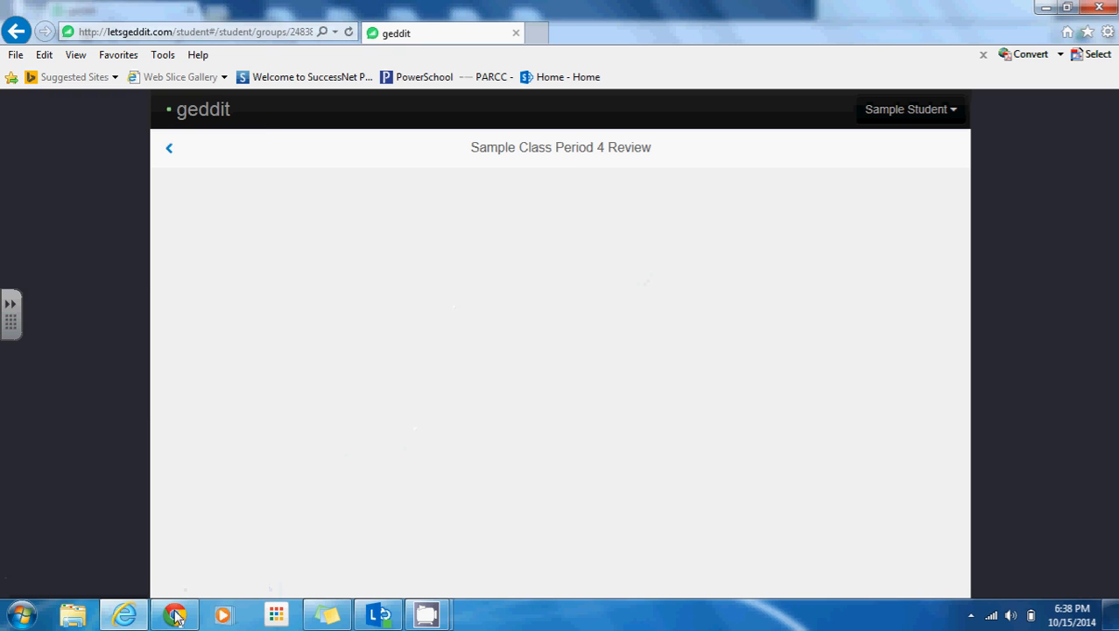
# Edit and then finish the enrolled student's details in Chrome, then return to the teacher dashboard
pyautogui.click(180, 613)
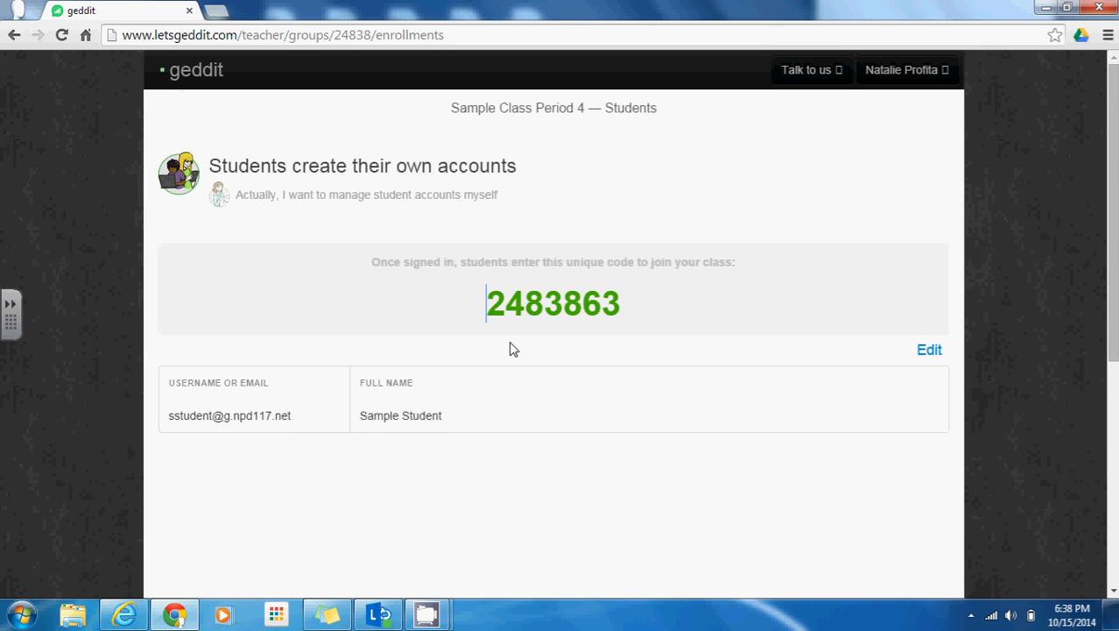
pyautogui.click(928, 350)
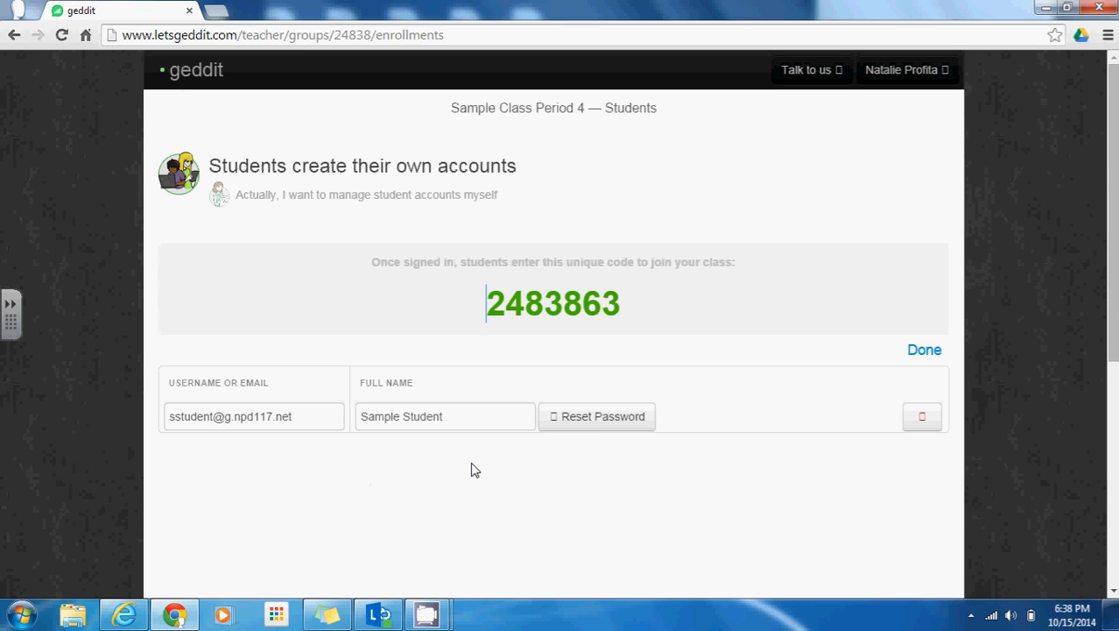
pyautogui.click(926, 350)
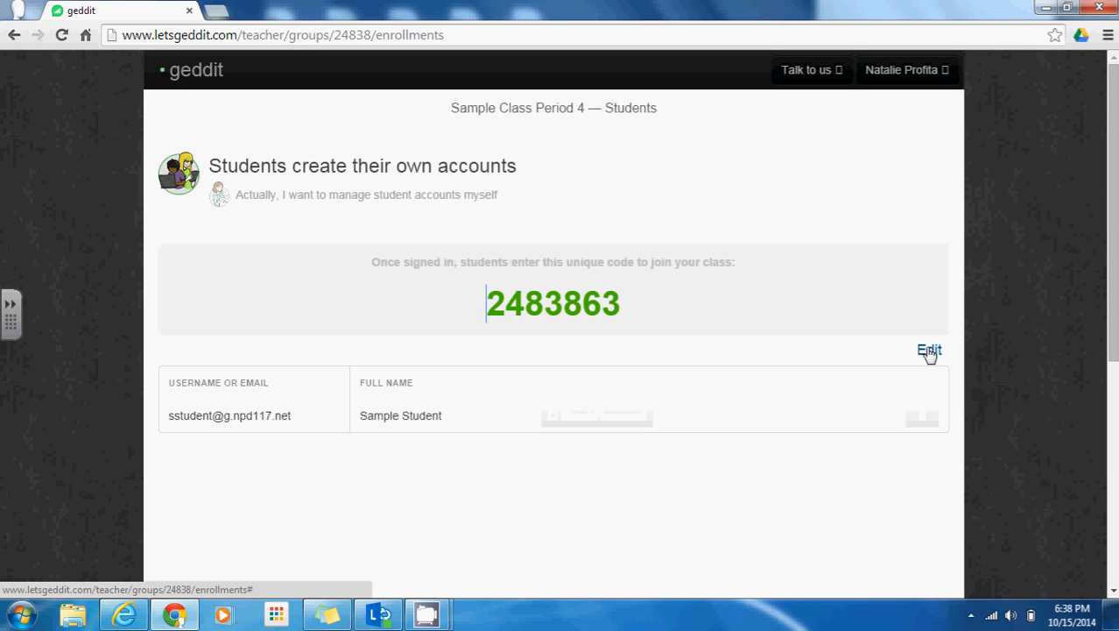
pyautogui.click(200, 77)
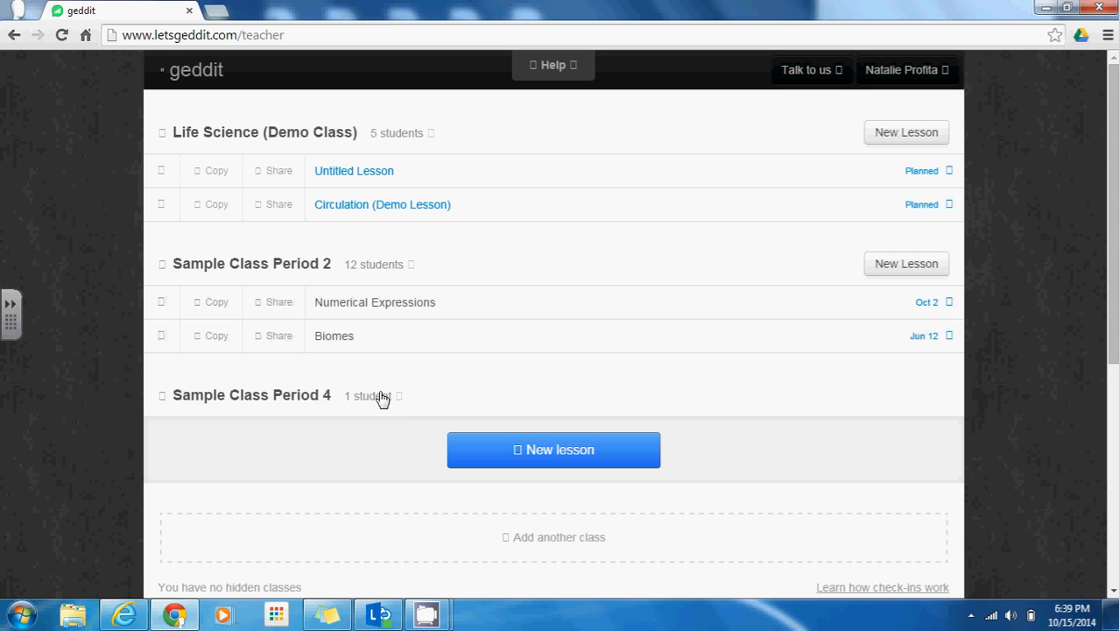
# Start a new Period 4 lesson titled 'Sample Lesson'
pyautogui.click(584, 459)
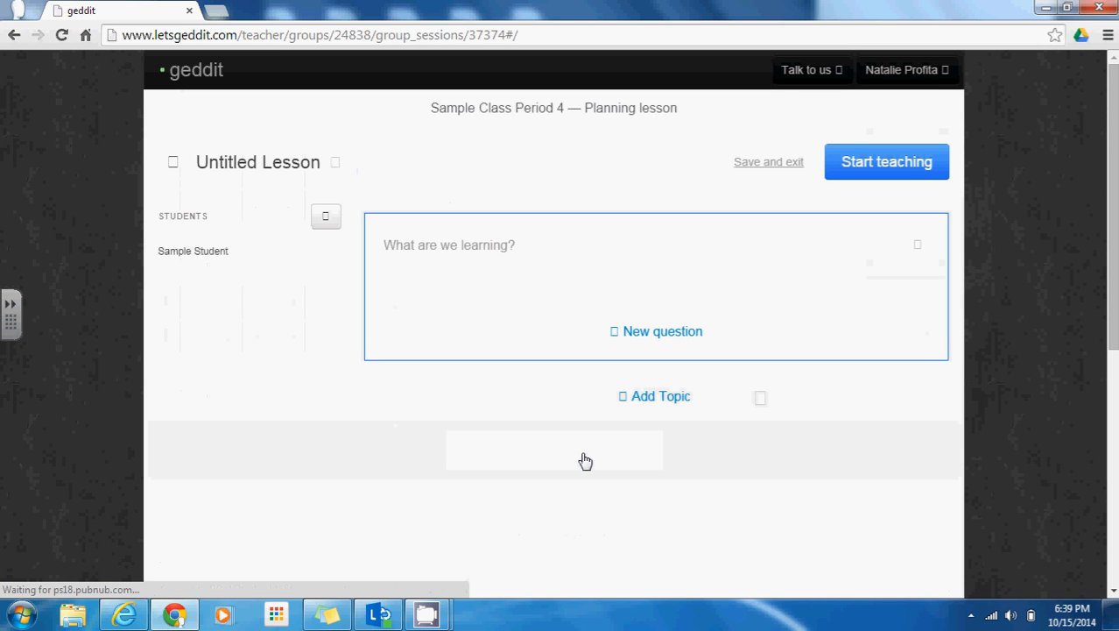
pyautogui.click(263, 162)
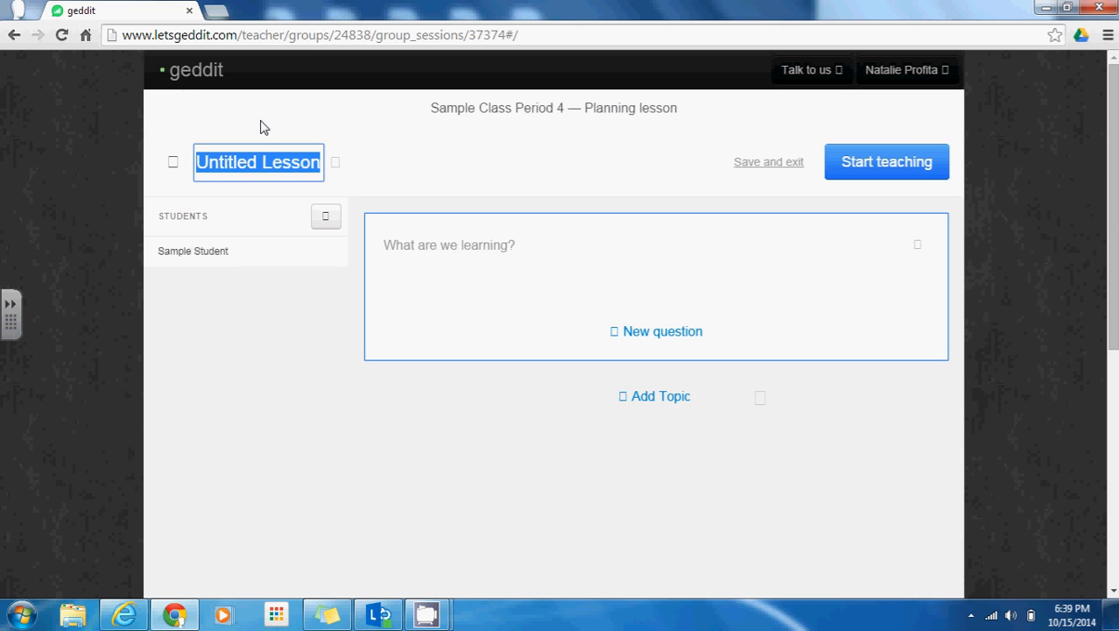
pyautogui.write('Sample Lesson')
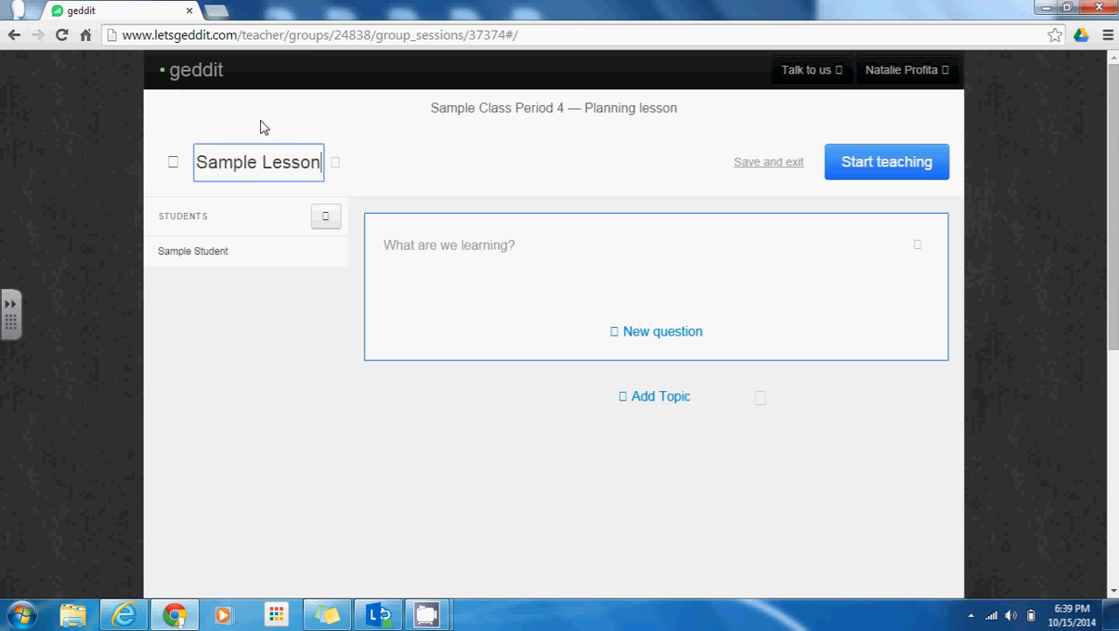
pyautogui.click(237, 292)
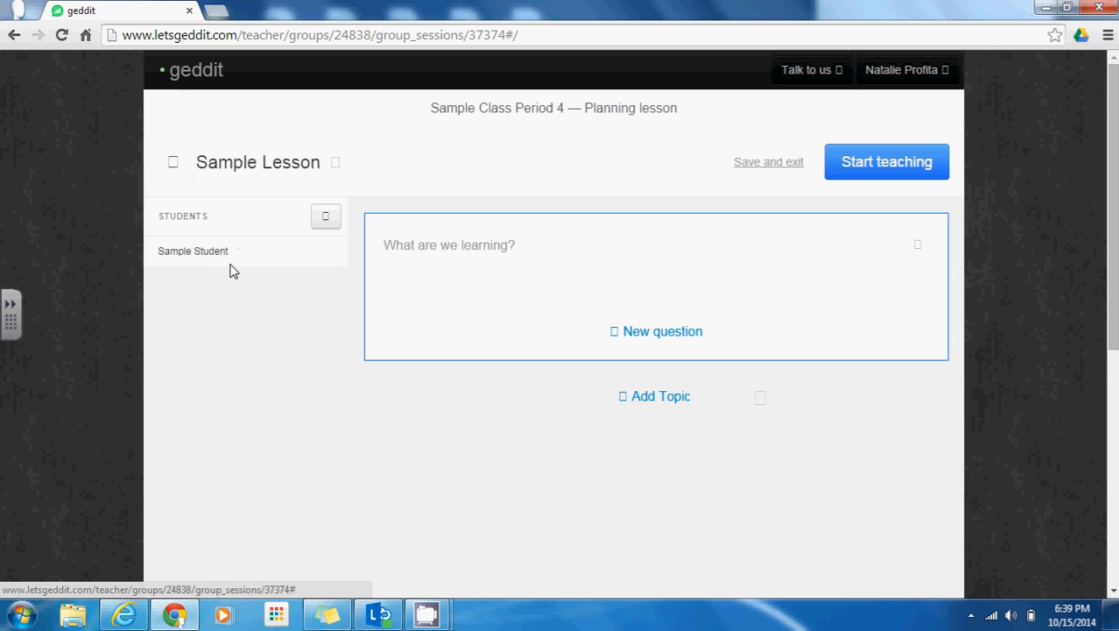
# View the class code popup, then describe the lesson: 'This is where I will type a brief description of the lesson.'
pyautogui.click(323, 230)
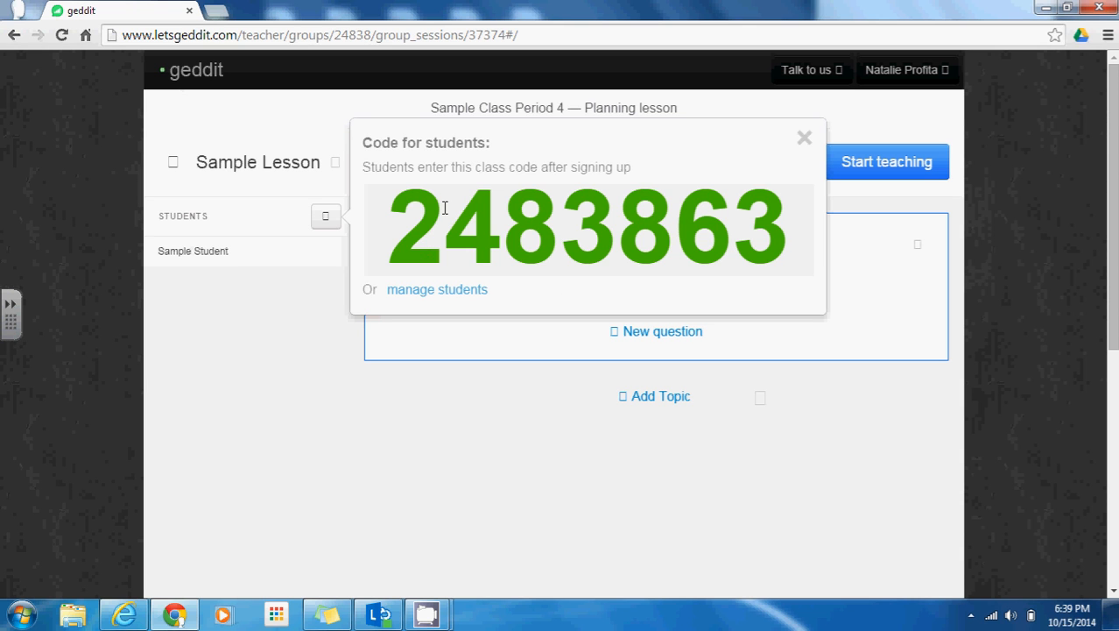
pyautogui.click(805, 139)
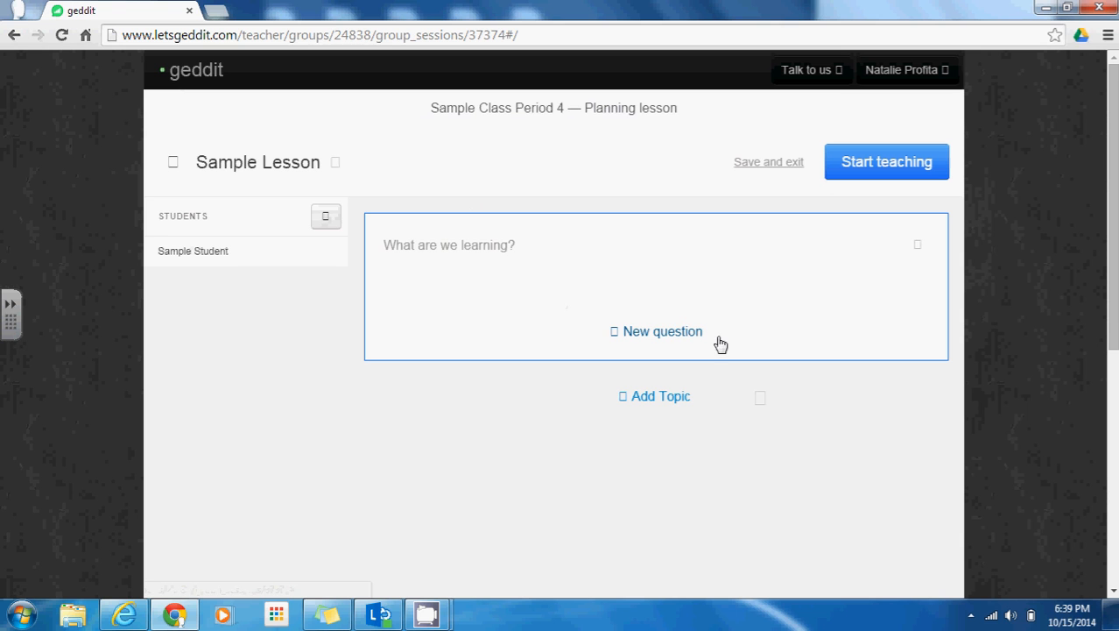
pyautogui.click(448, 248)
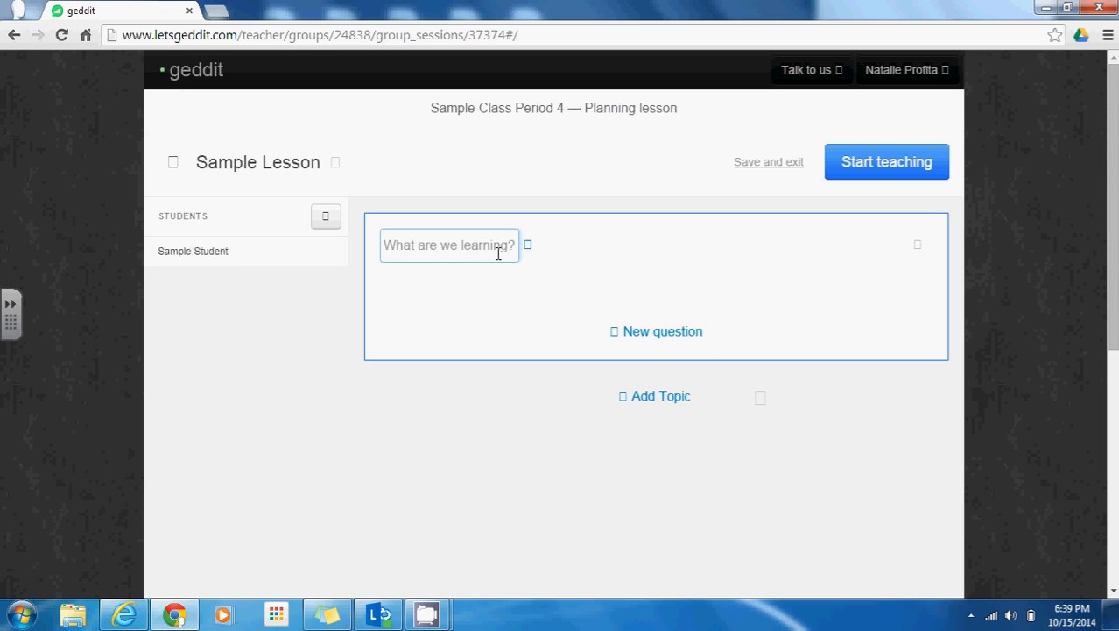
pyautogui.write('This ')
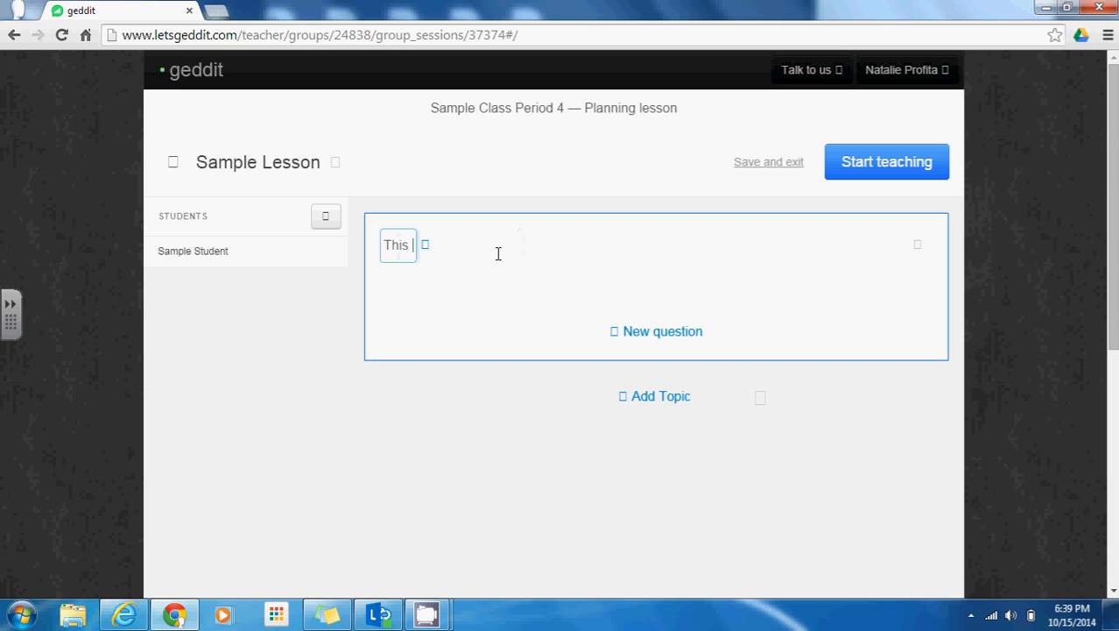
pyautogui.write('is where I will typ')
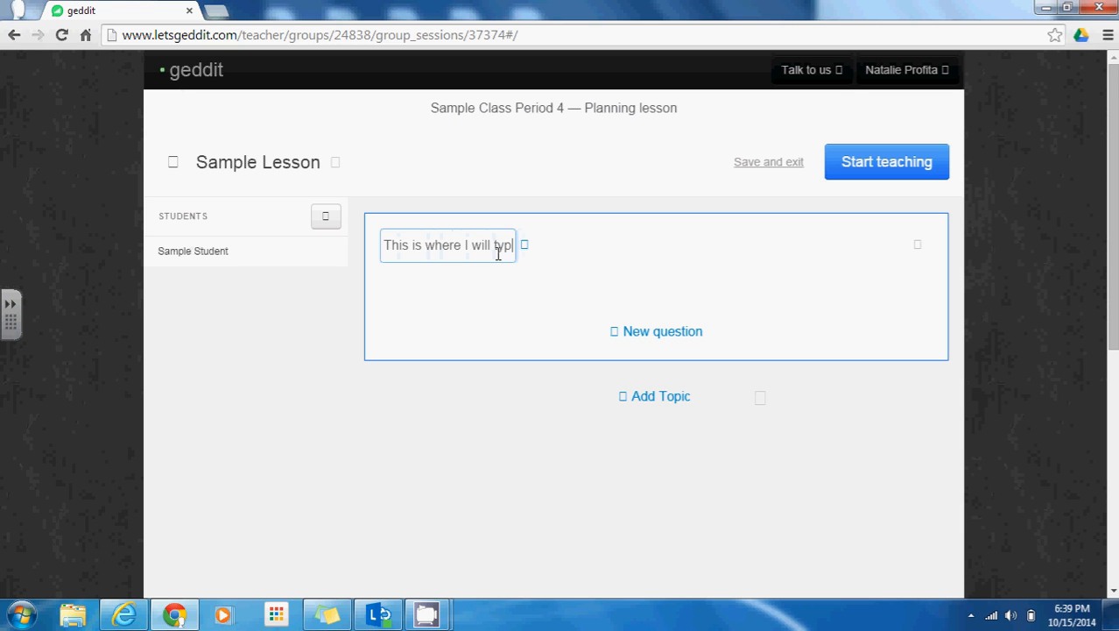
pyautogui.write('e a brief des')
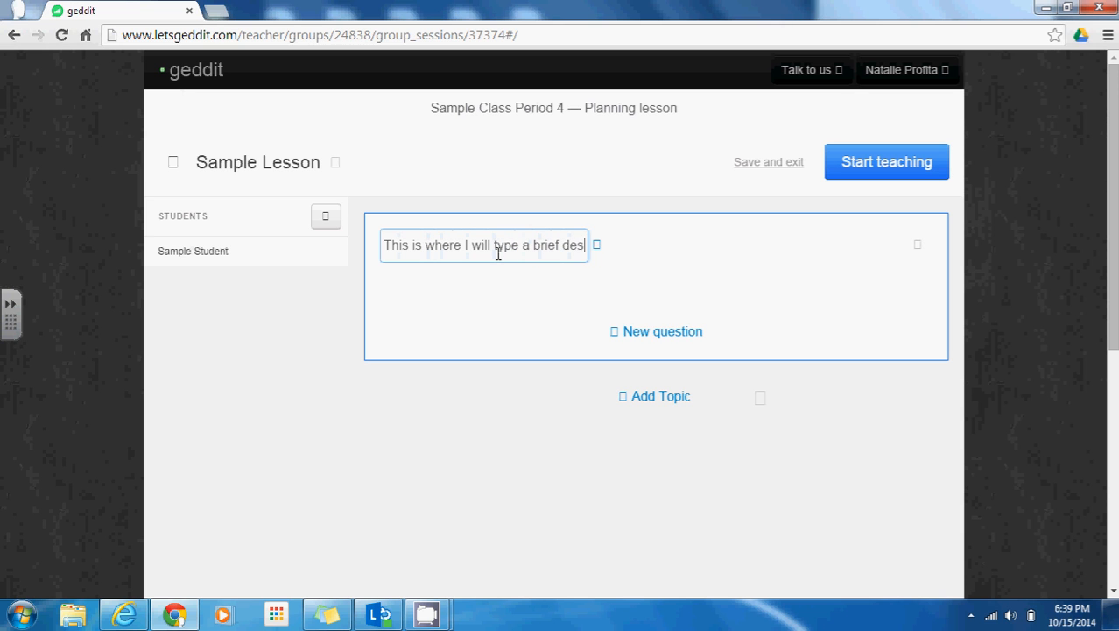
pyautogui.write('cription of the lesson')
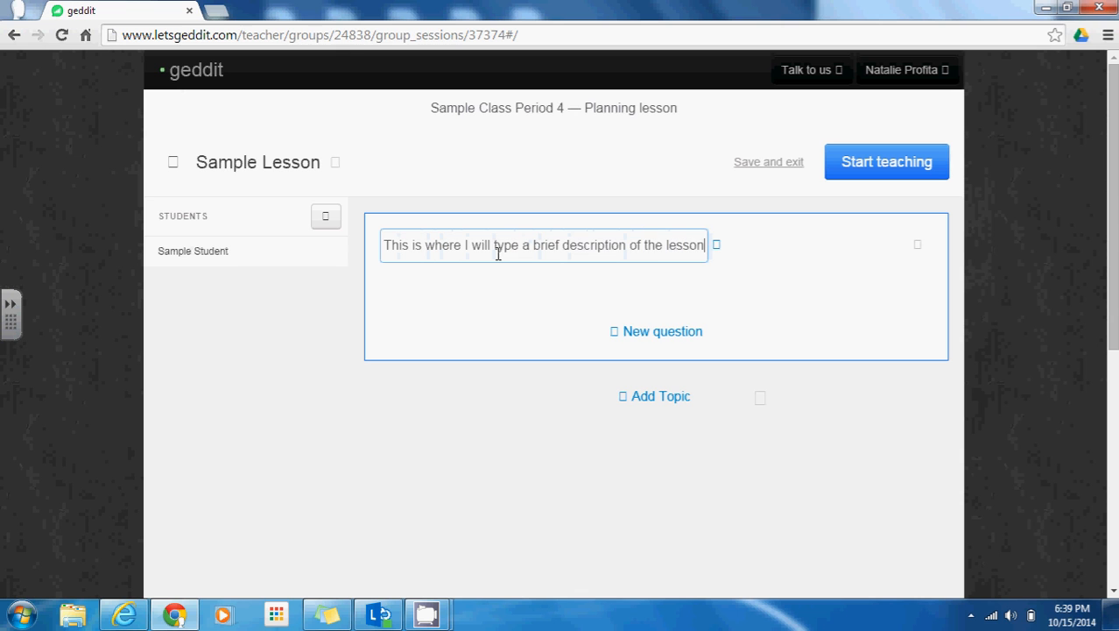
pyautogui.write('.')
# Add a new question, trying Math Question before settling on Standard Question
pyautogui.click(666, 334)
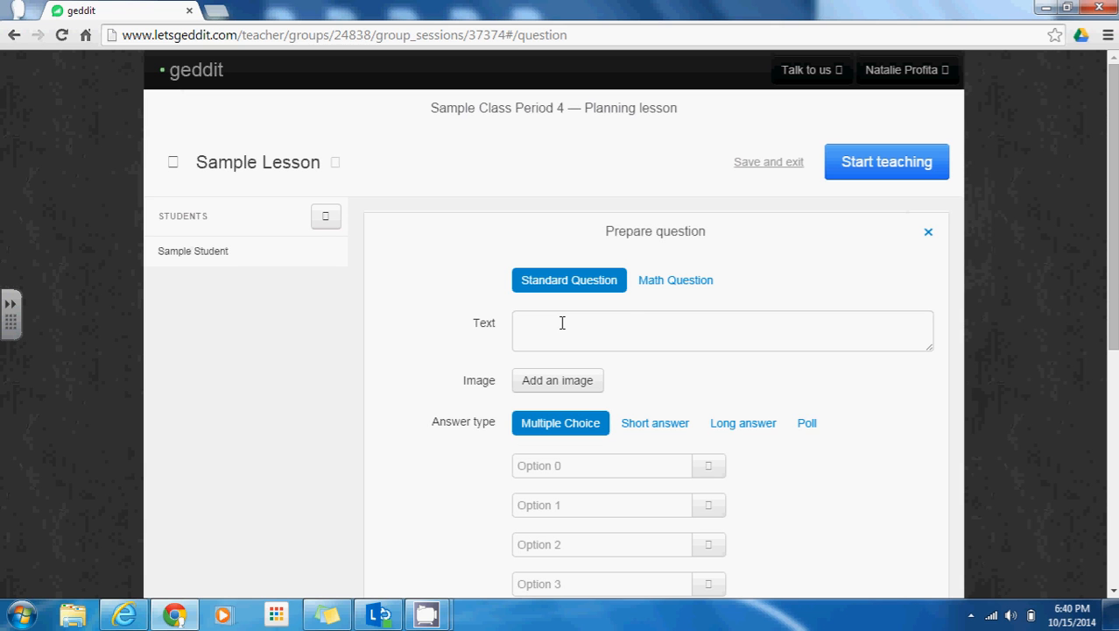
pyautogui.click(577, 340)
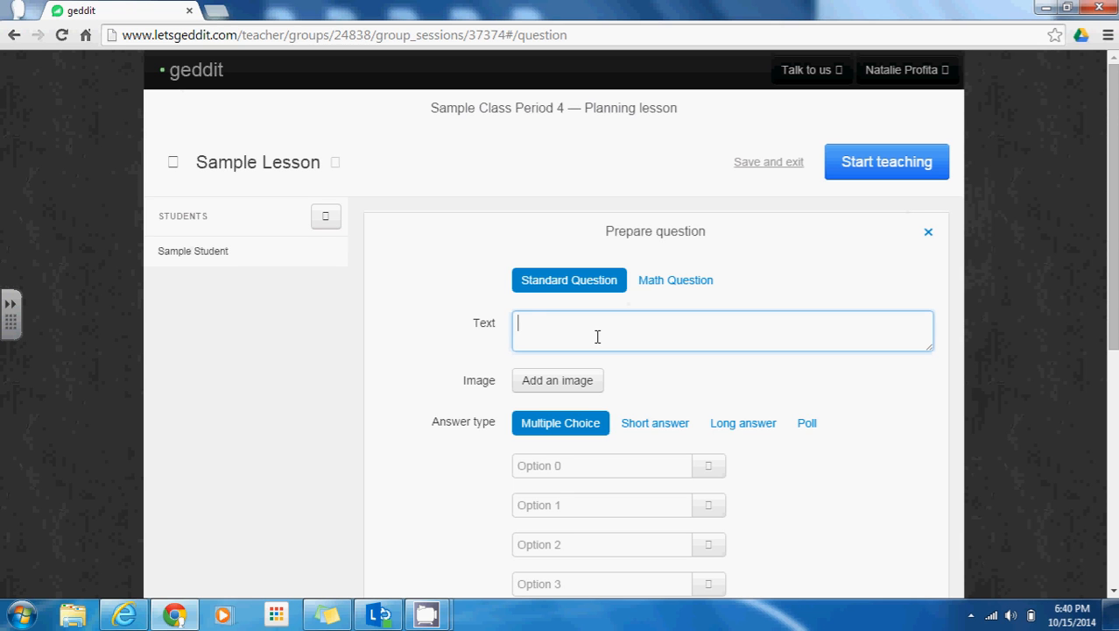
pyautogui.click(706, 286)
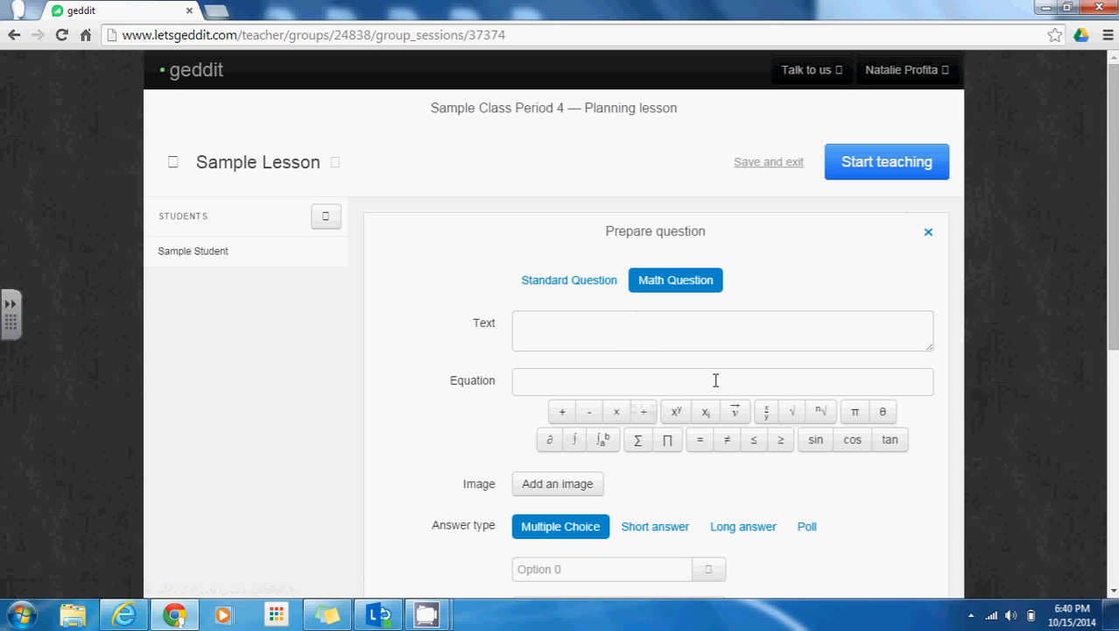
pyautogui.click(565, 282)
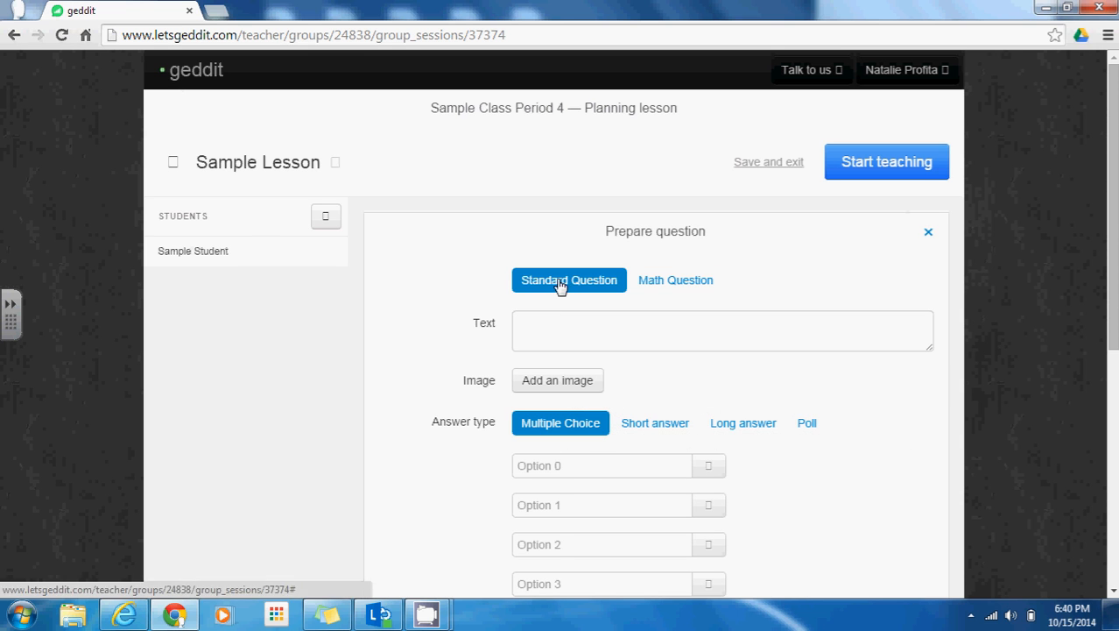
pyautogui.click(582, 331)
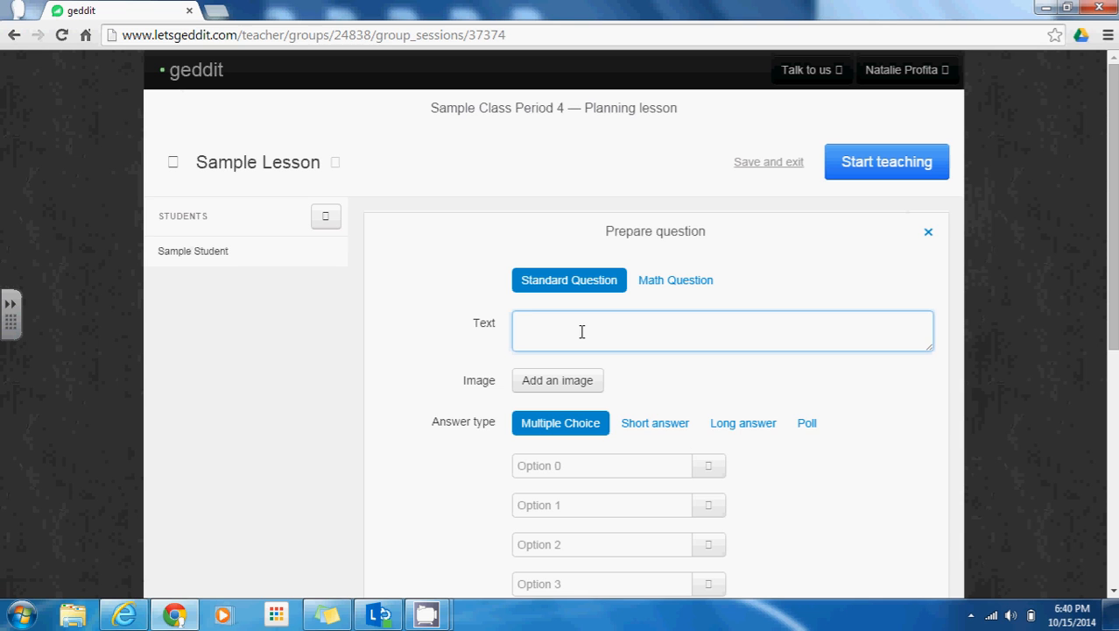
# Enter the question text 'What is your favorite color?'
pyautogui.write('What is your favorite color?')
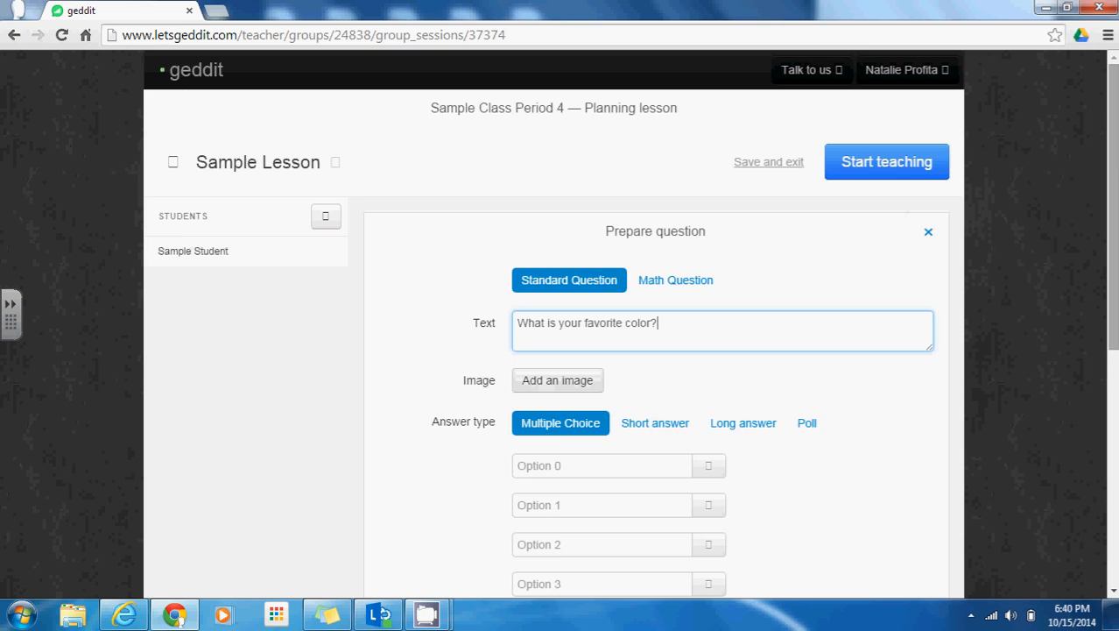
pyautogui.scroll(-1, 1112, 201)
pyautogui.scroll(-1, 1112, 201)
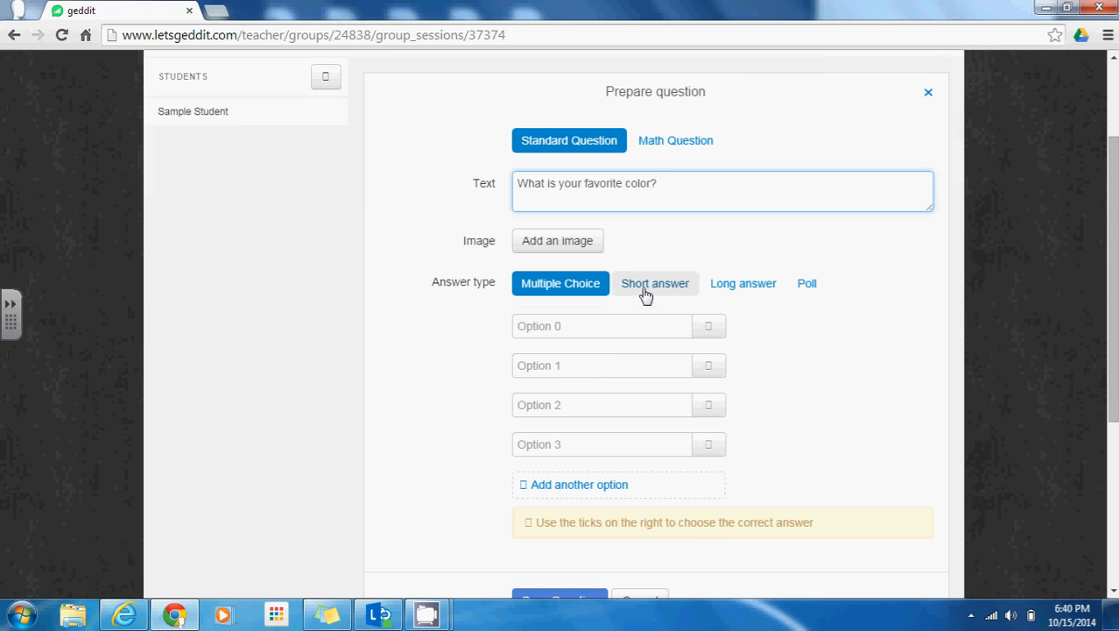
# Fill answer options 0–3 with Blue, Red, Orange and Other
pyautogui.click(574, 328)
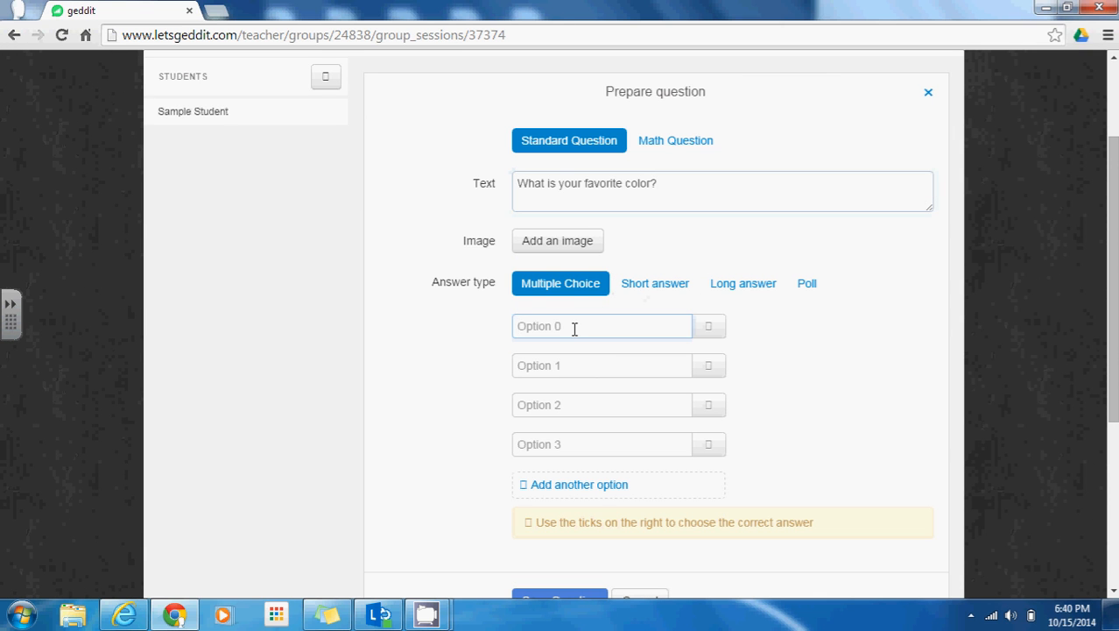
pyautogui.write('Blue')
pyautogui.press('Tab')
pyautogui.write('Red')
pyautogui.press('Tab')
pyautogui.write('ora')
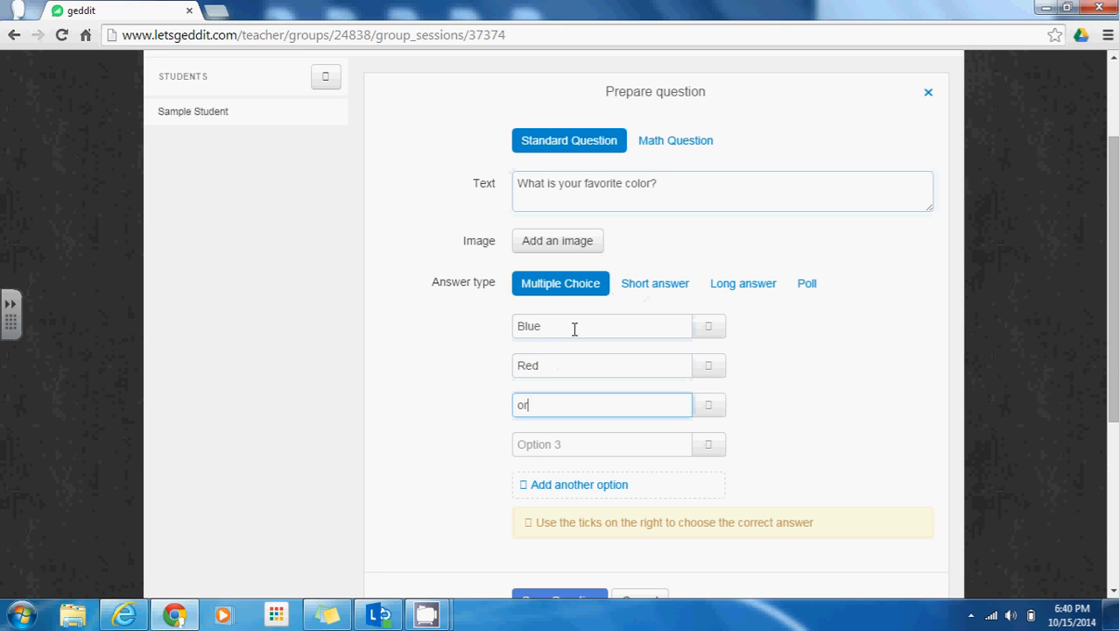
pyautogui.press('BackSpace')
pyautogui.press('BackSpace')
pyautogui.press('BackSpace')
pyautogui.write('Orange')
pyautogui.press('Tab')
pyautogui.write('Other')
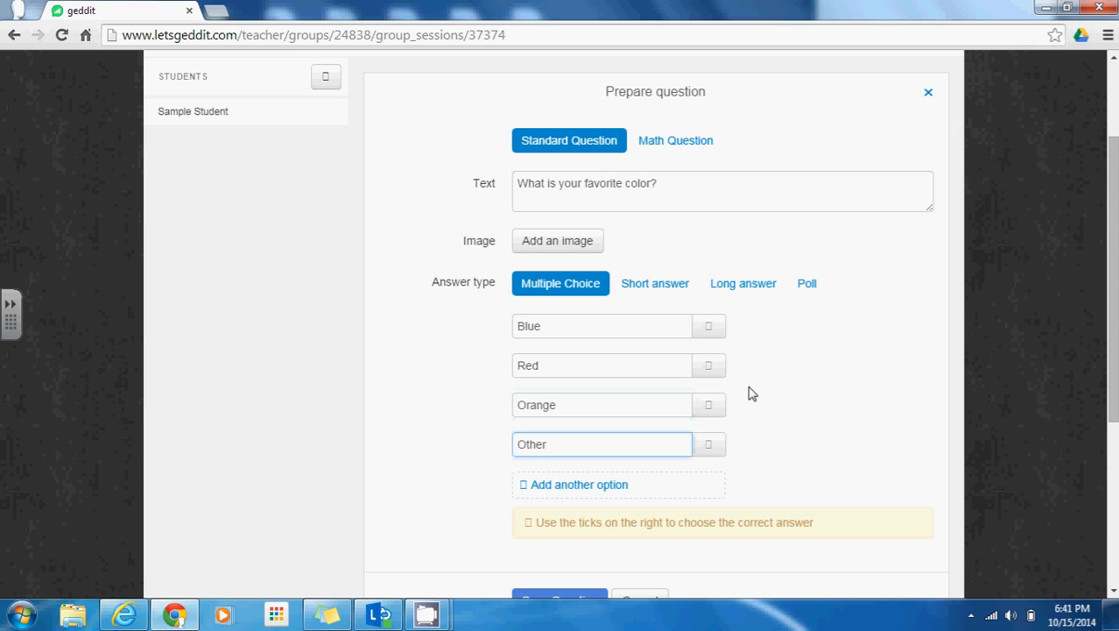
# Try marking Blue and Orange as correct answers, then clear both marks
pyautogui.click(710, 328)
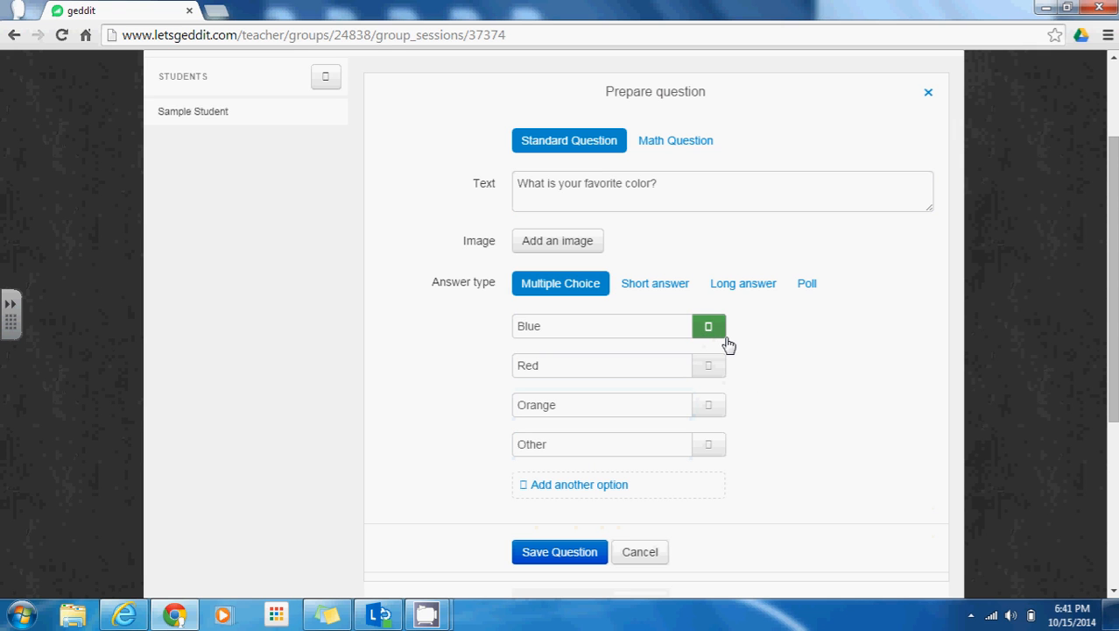
pyautogui.click(714, 407)
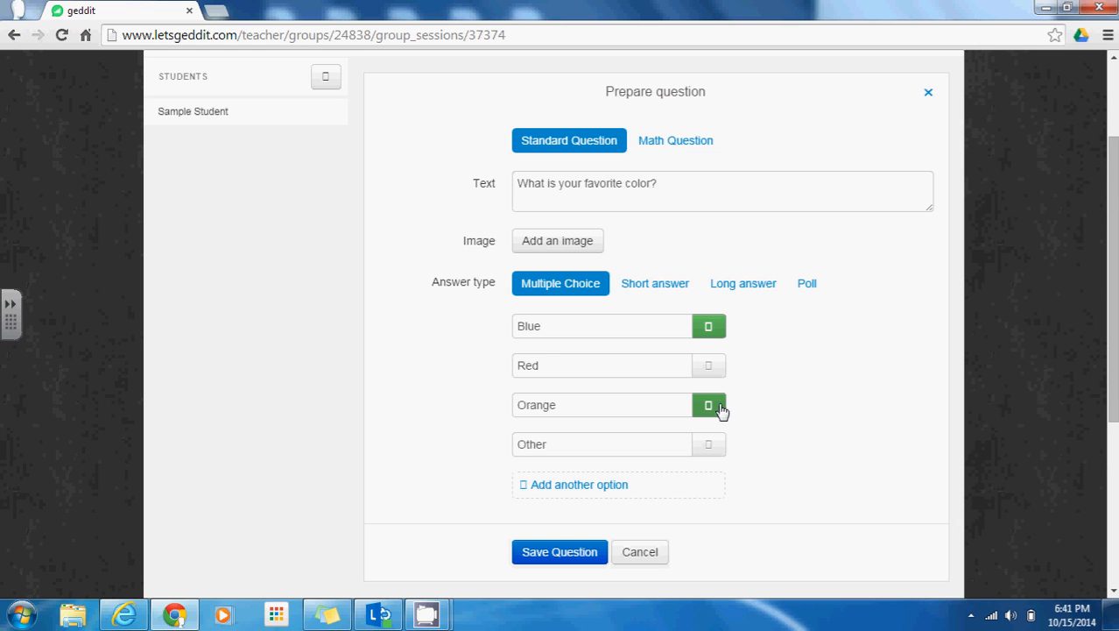
pyautogui.click(720, 410)
pyautogui.click(712, 328)
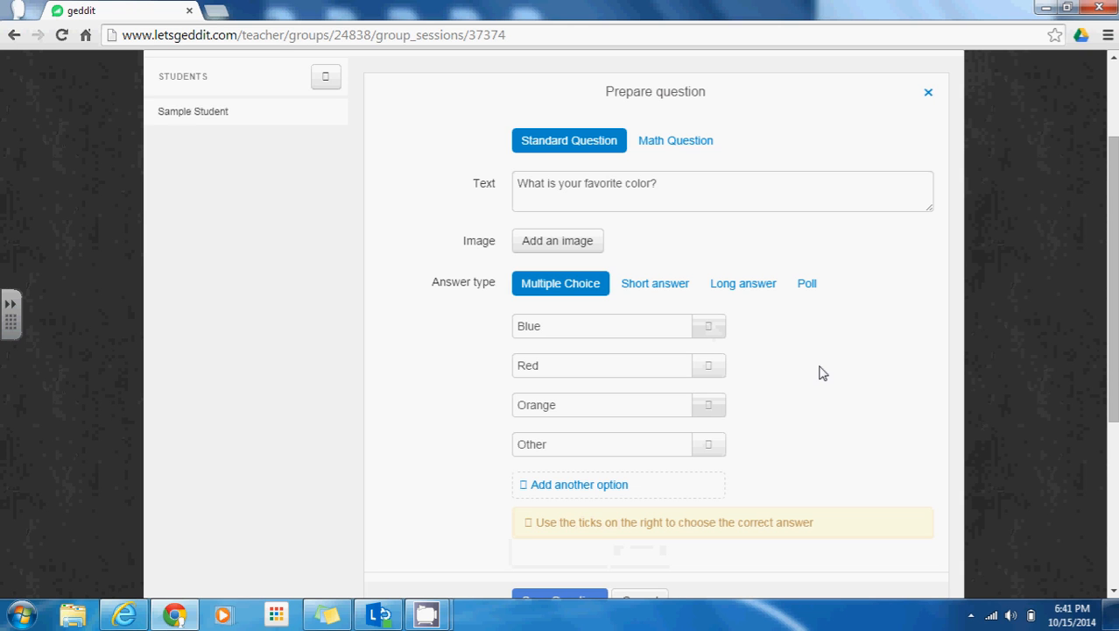
# Try short-answer and long-answer response types, then make the question a Poll
pyautogui.click(652, 293)
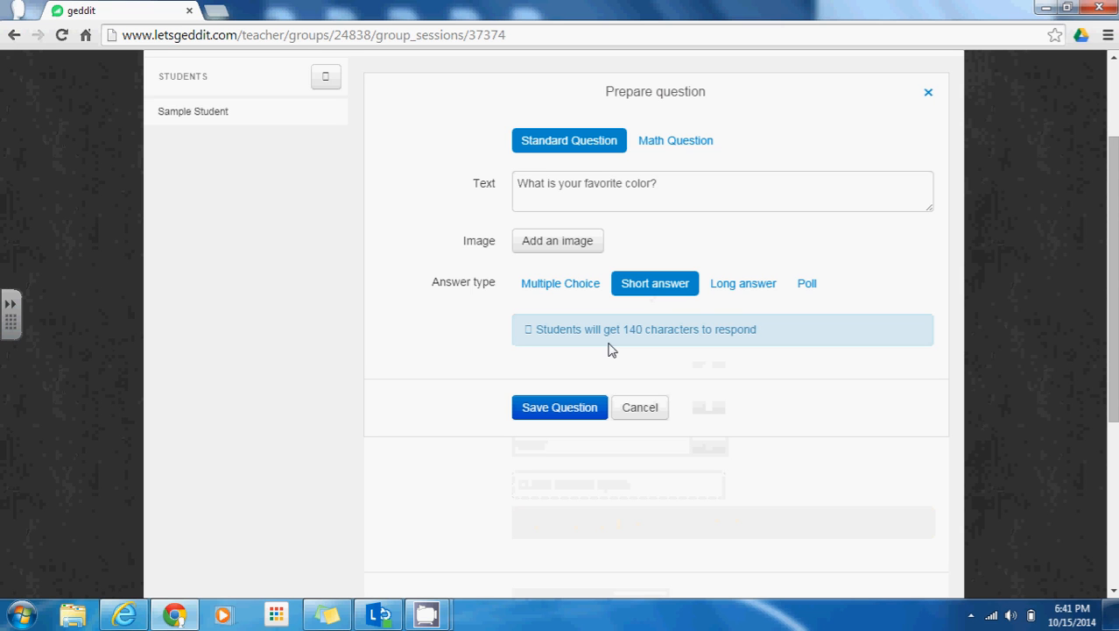
pyautogui.click(745, 295)
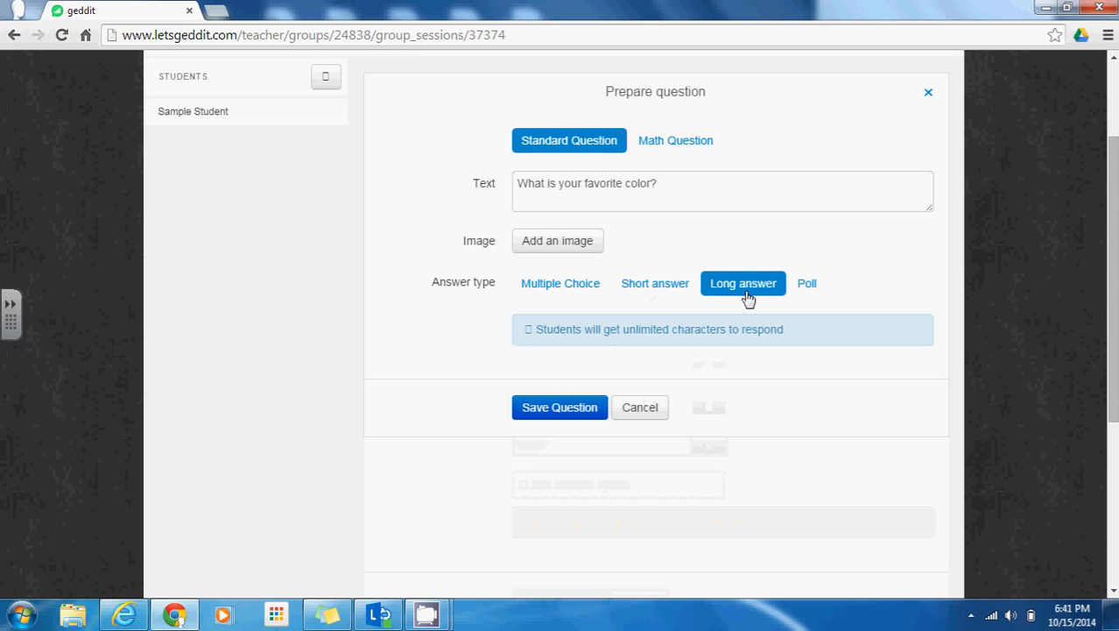
pyautogui.click(672, 300)
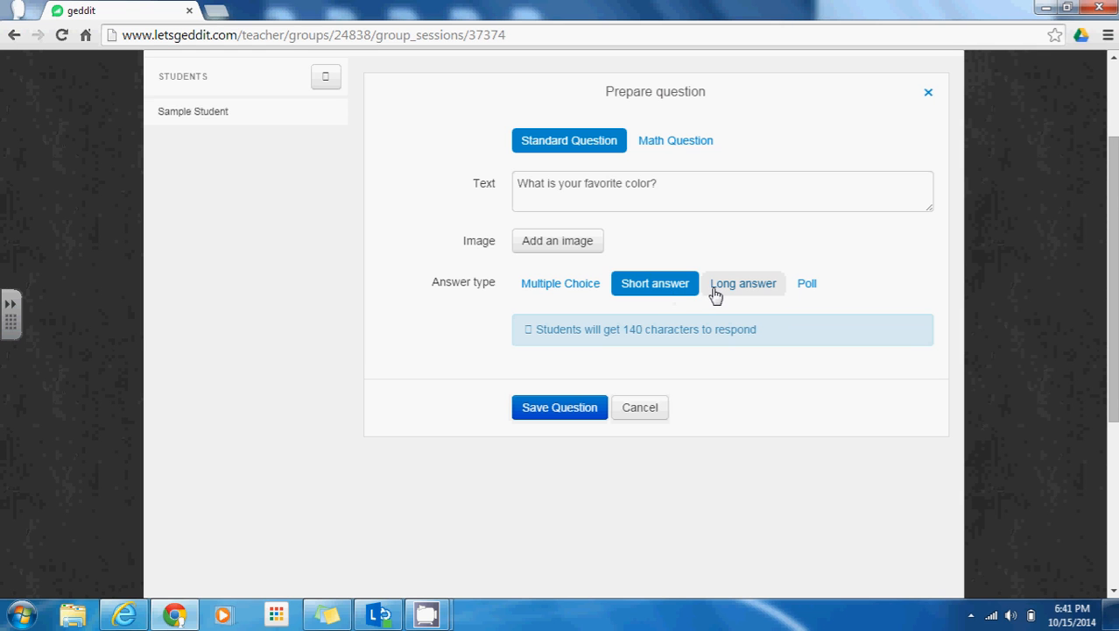
pyautogui.click(716, 296)
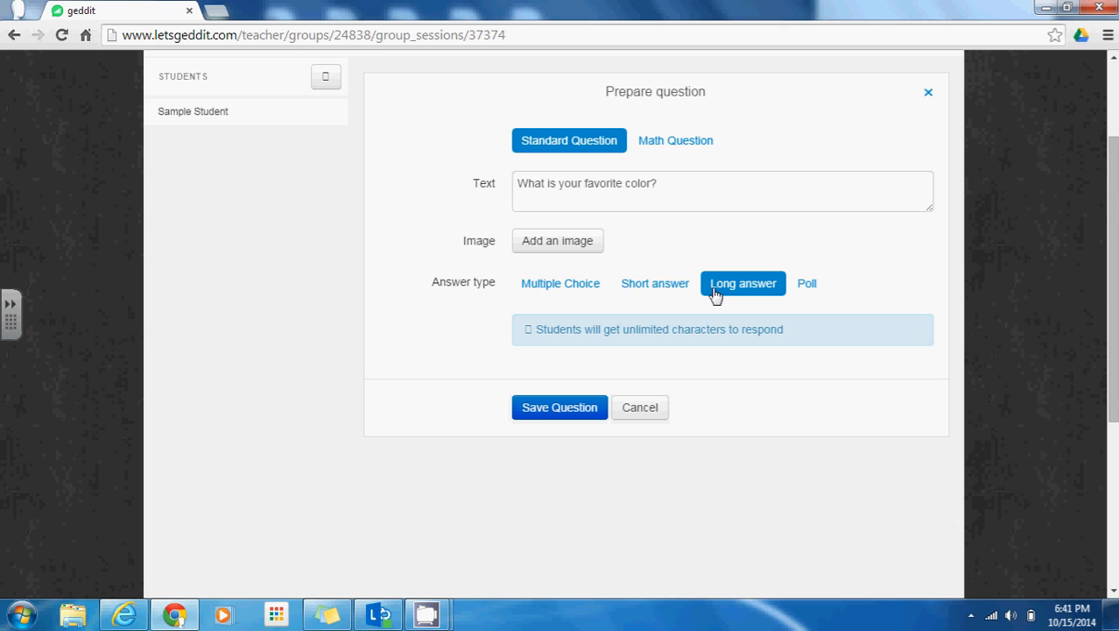
pyautogui.click(811, 291)
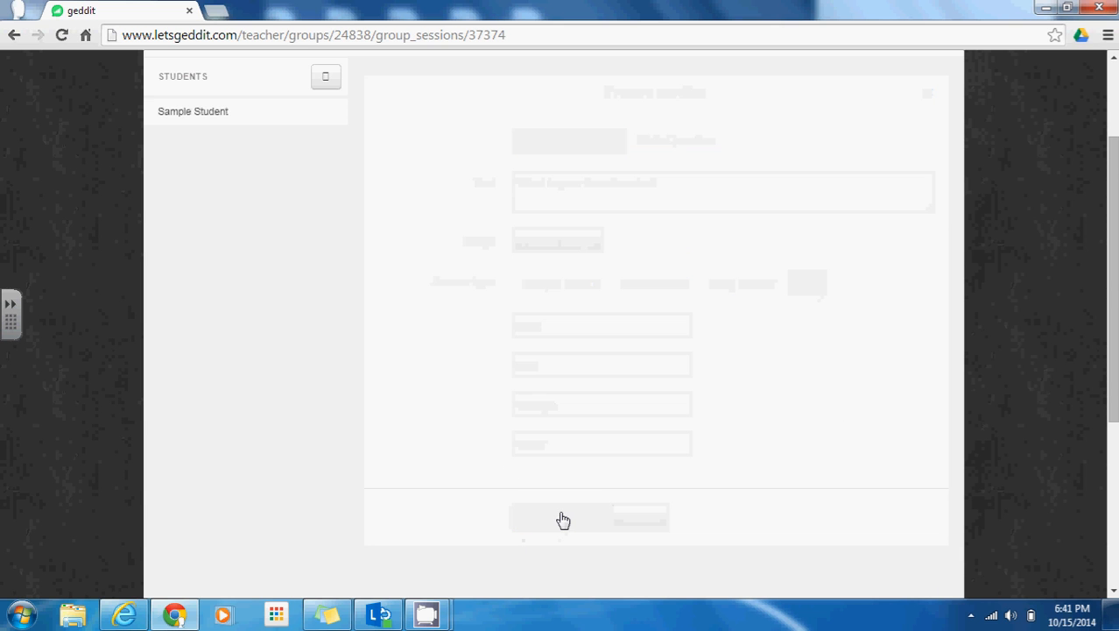
# Add a second topic with an empty 'What are we learning?' title, then refocus the first topic
pyautogui.scroll(1, 515, 298)
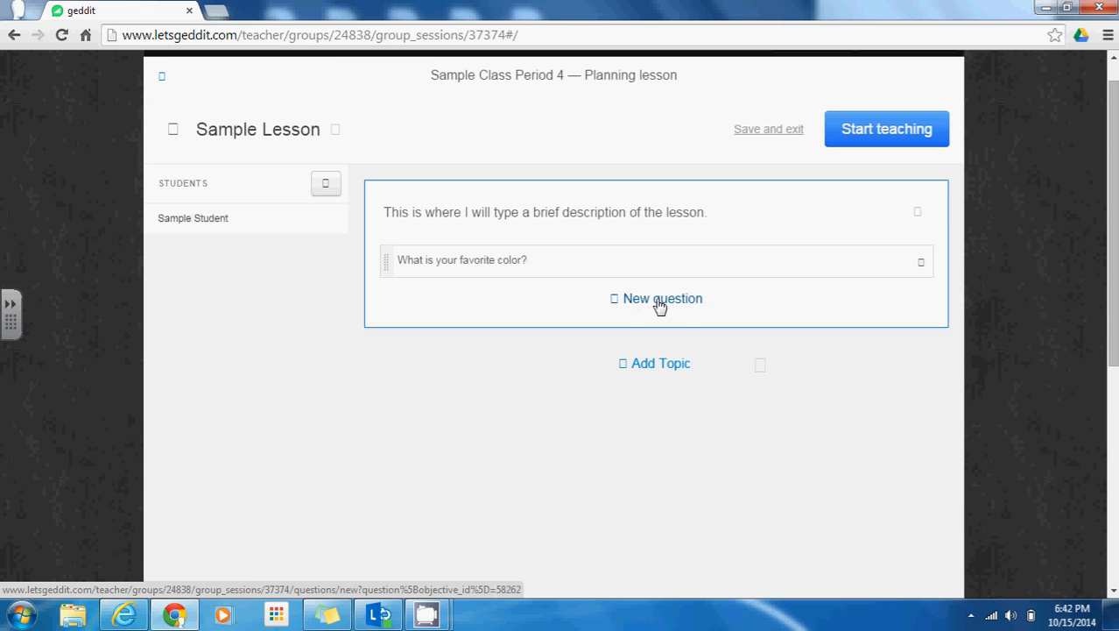
pyautogui.click(655, 366)
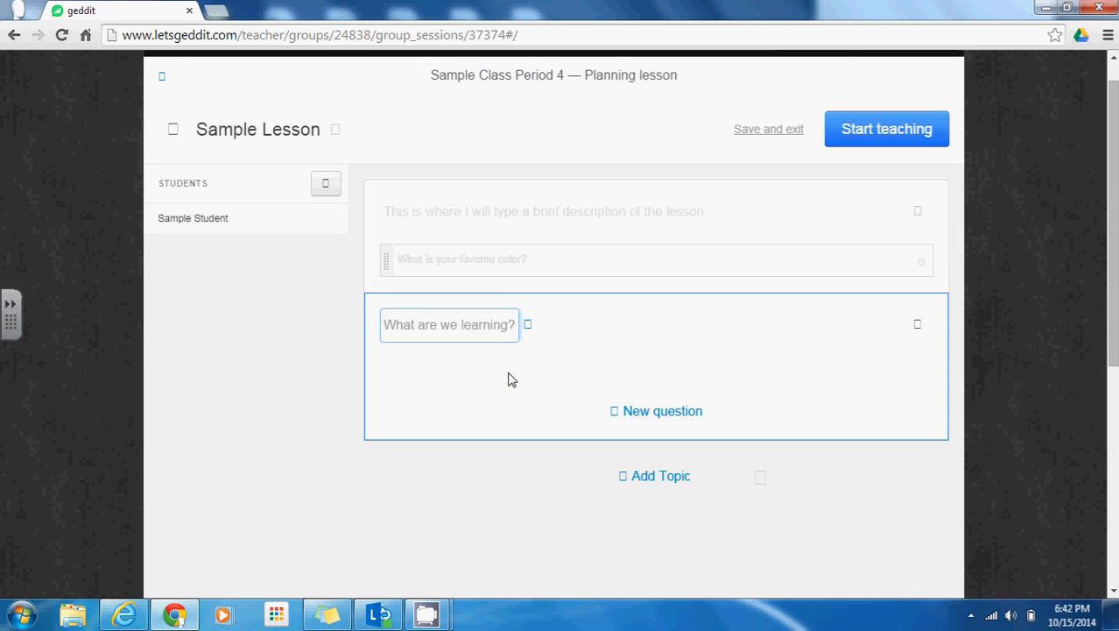
pyautogui.click(500, 457)
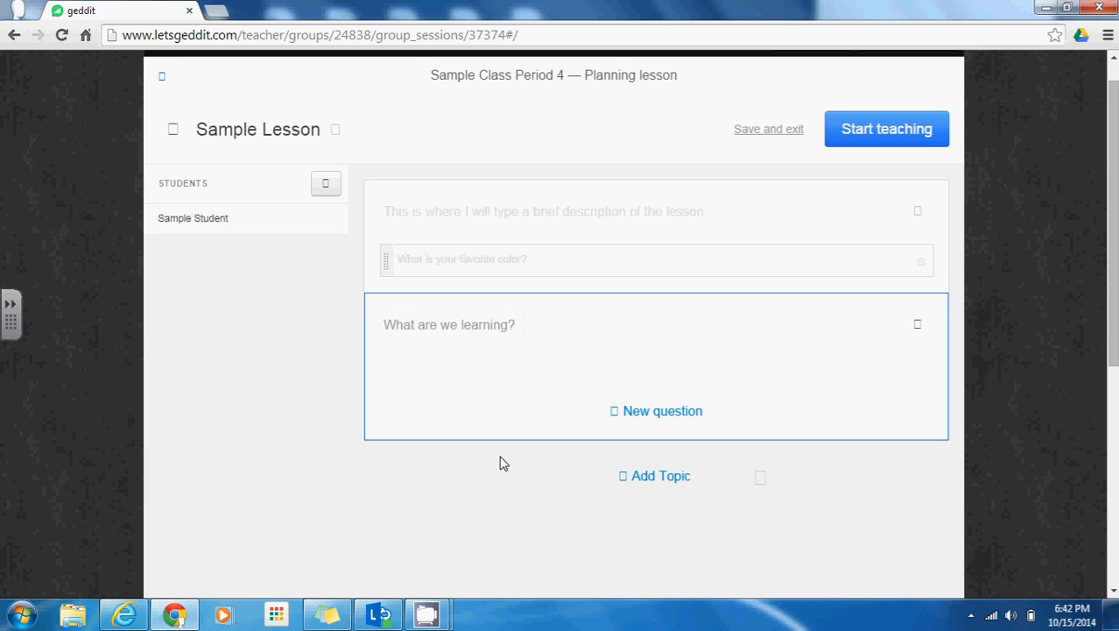
pyautogui.click(758, 216)
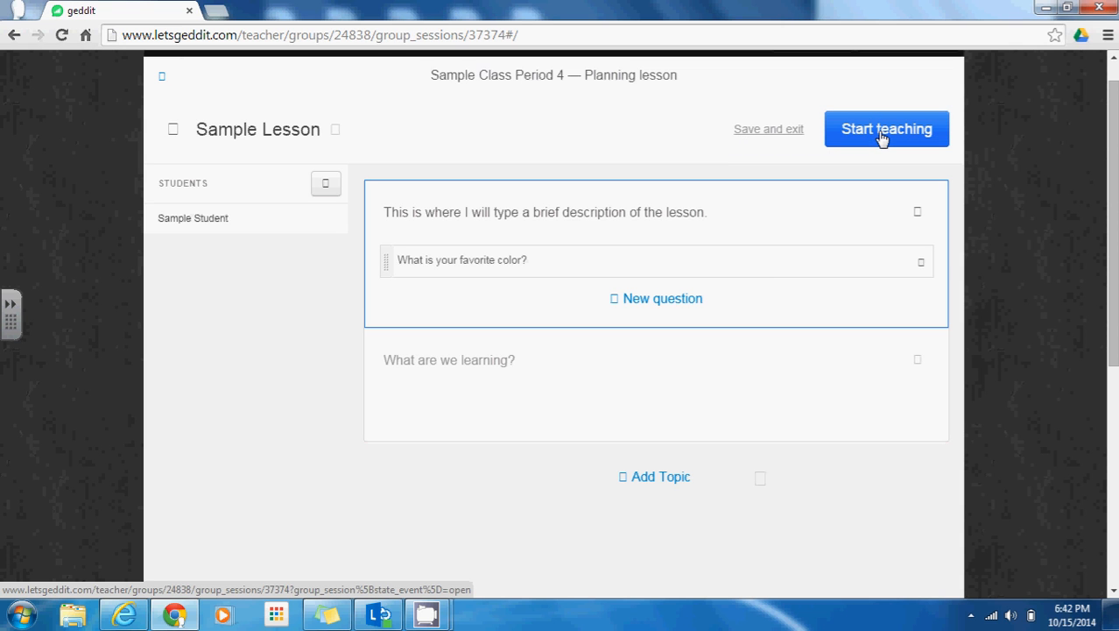
# Save Sample Lesson, start teaching Biomes for Sample Class Period 4, and bring up the student's window
pyautogui.click(759, 132)
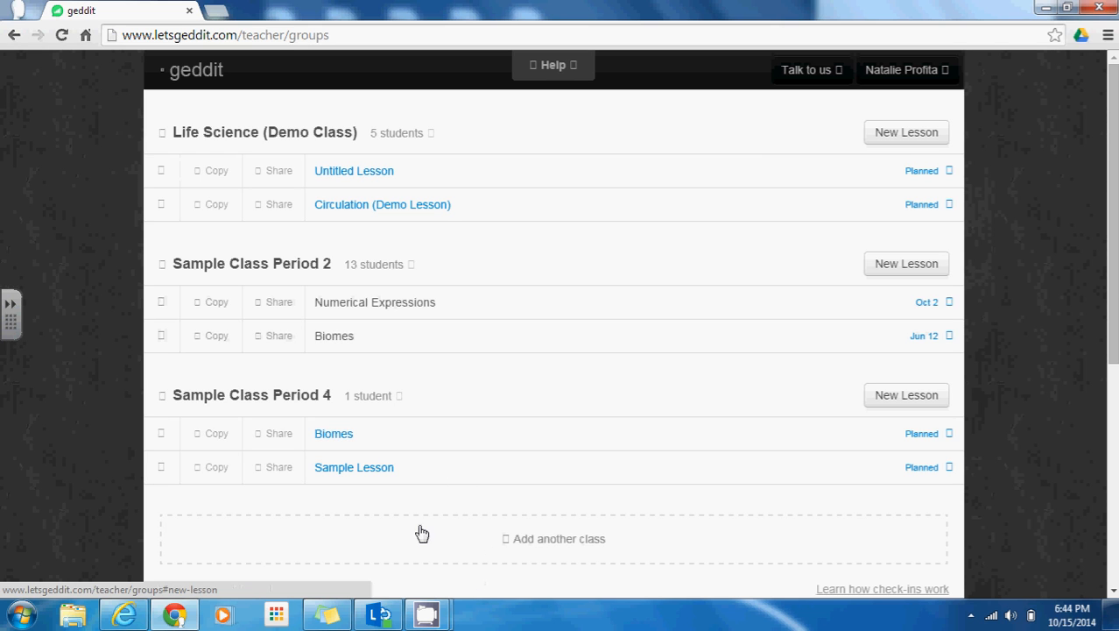
pyautogui.click(332, 436)
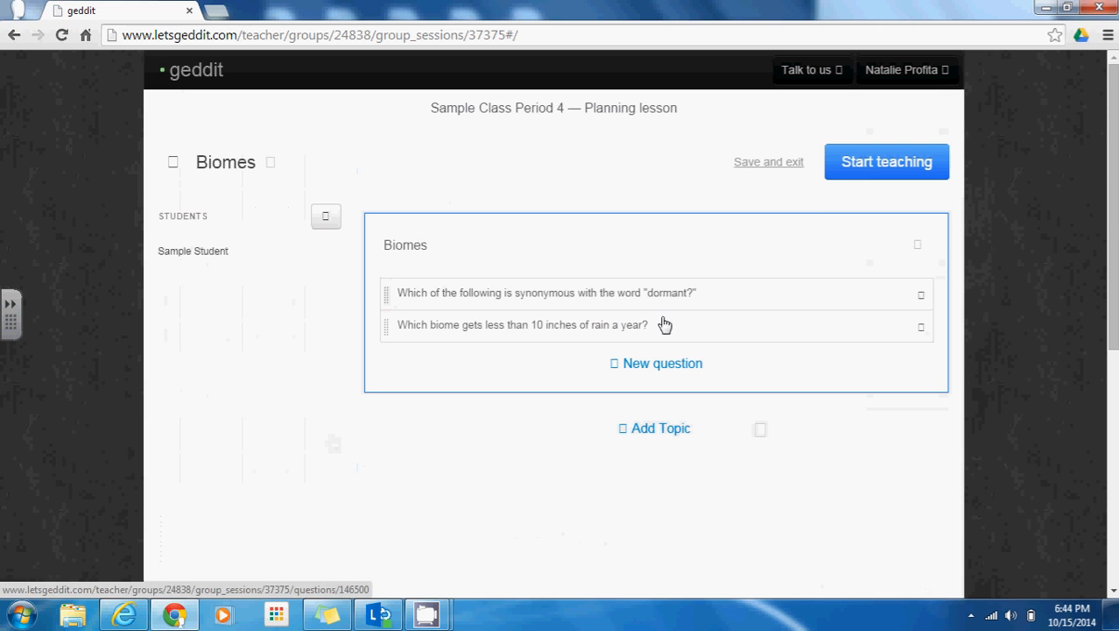
pyautogui.click(867, 178)
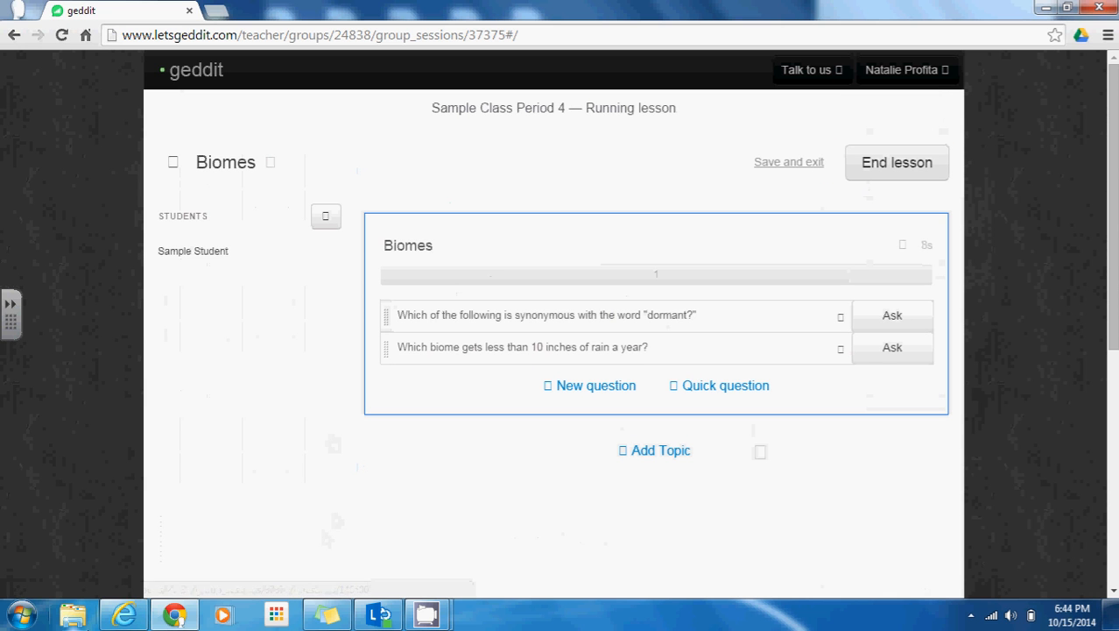
pyautogui.click(125, 615)
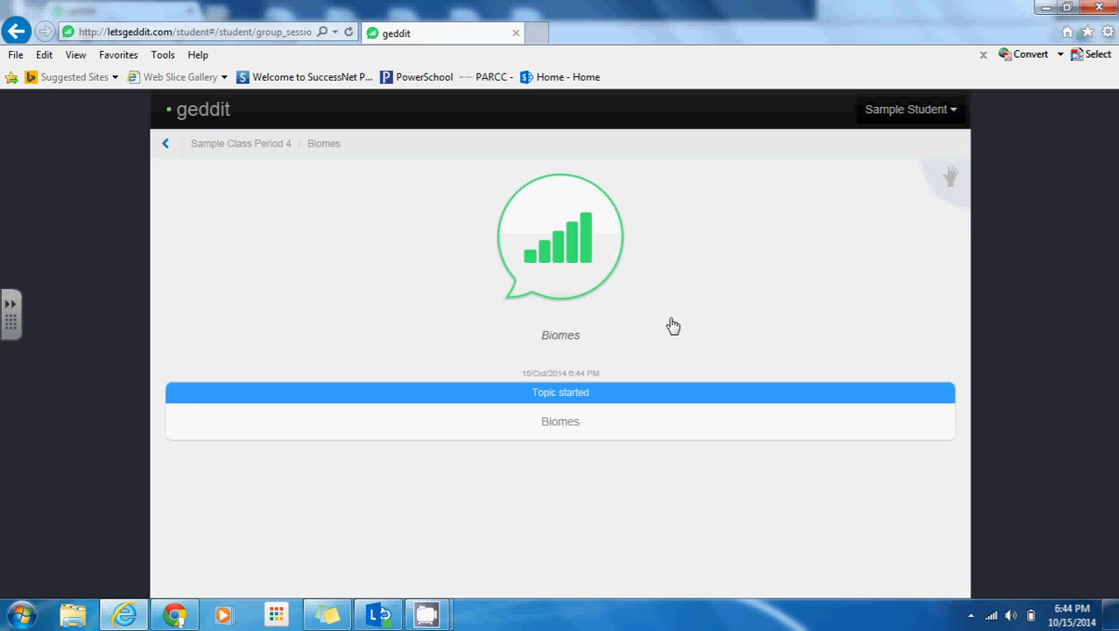
# Check in on Biomes as the student at the fourth level, 'I've got this!', with a comment
pyautogui.click(576, 258)
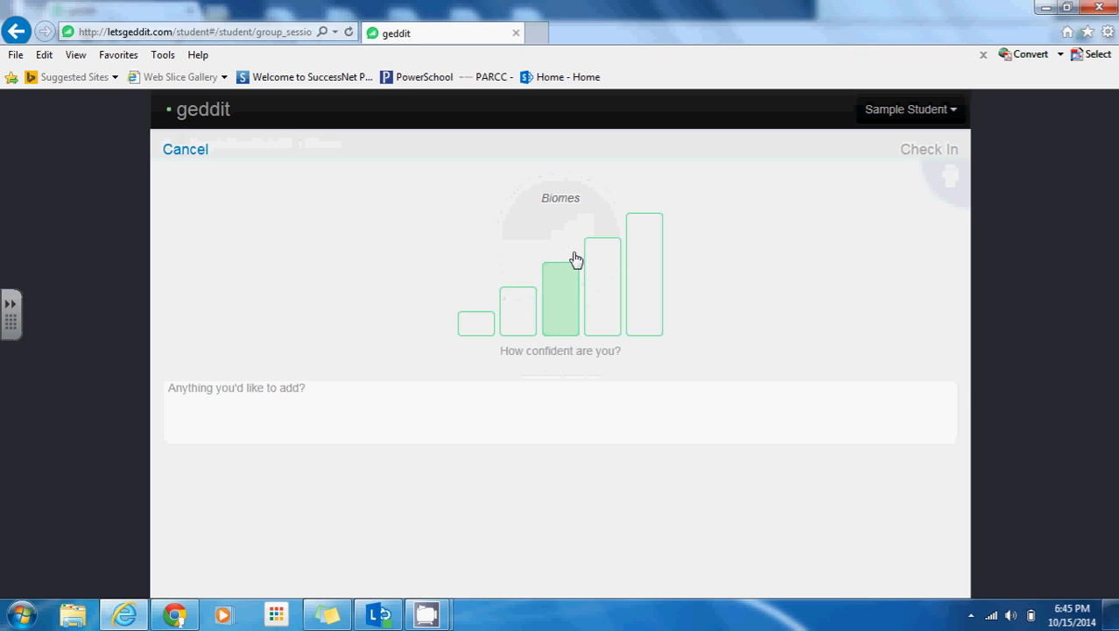
pyautogui.click(610, 302)
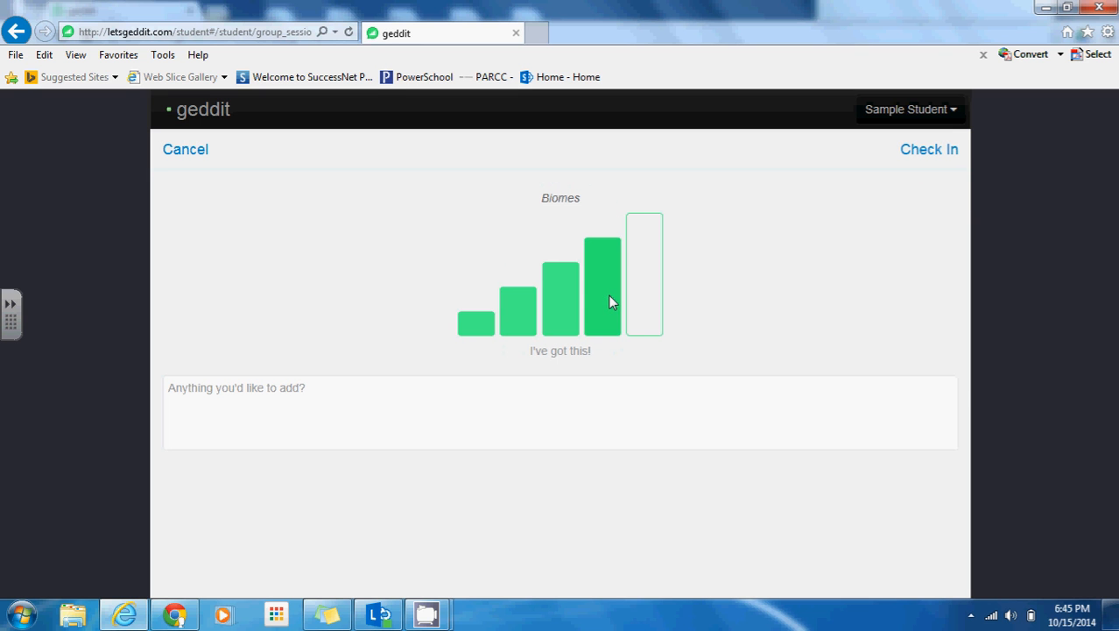
pyautogui.click(365, 410)
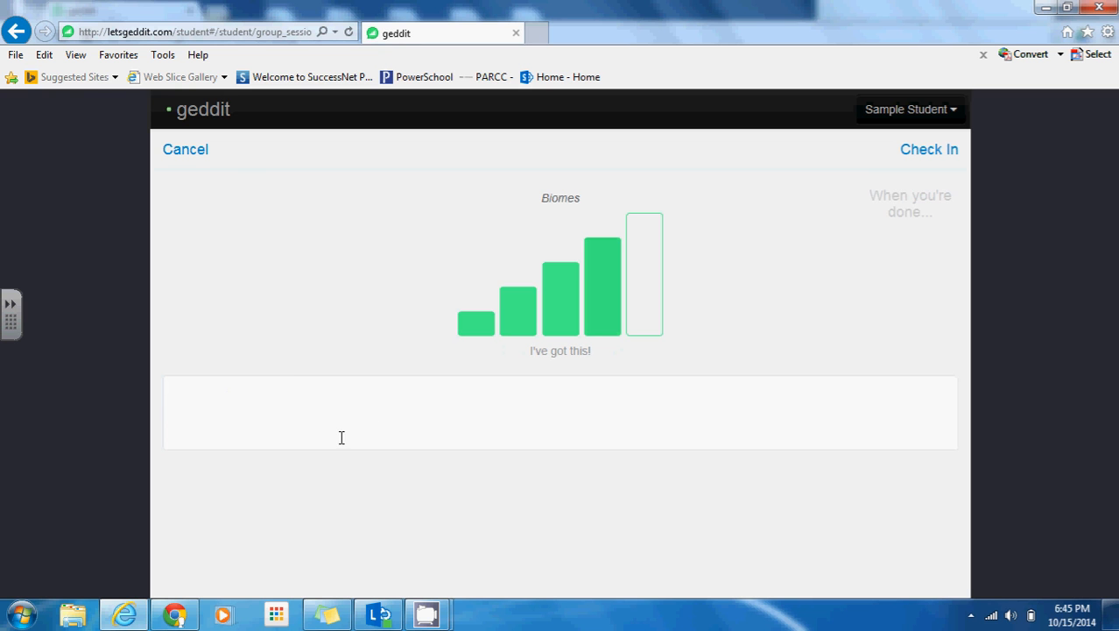
pyautogui.click(927, 151)
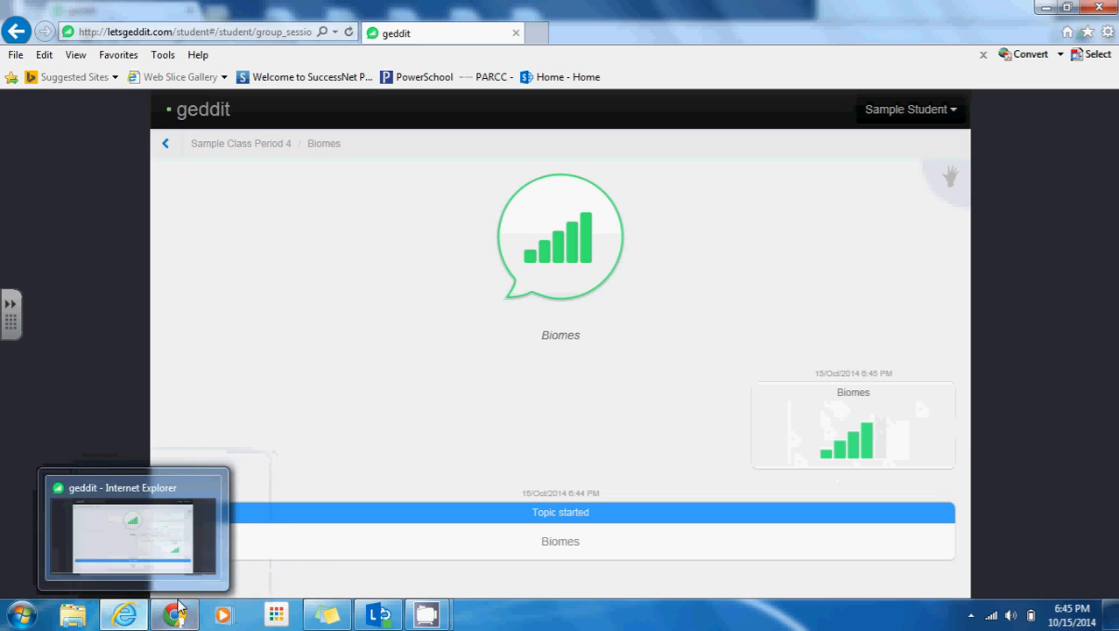
pyautogui.moveTo(180, 609)
pyautogui.click(185, 563)
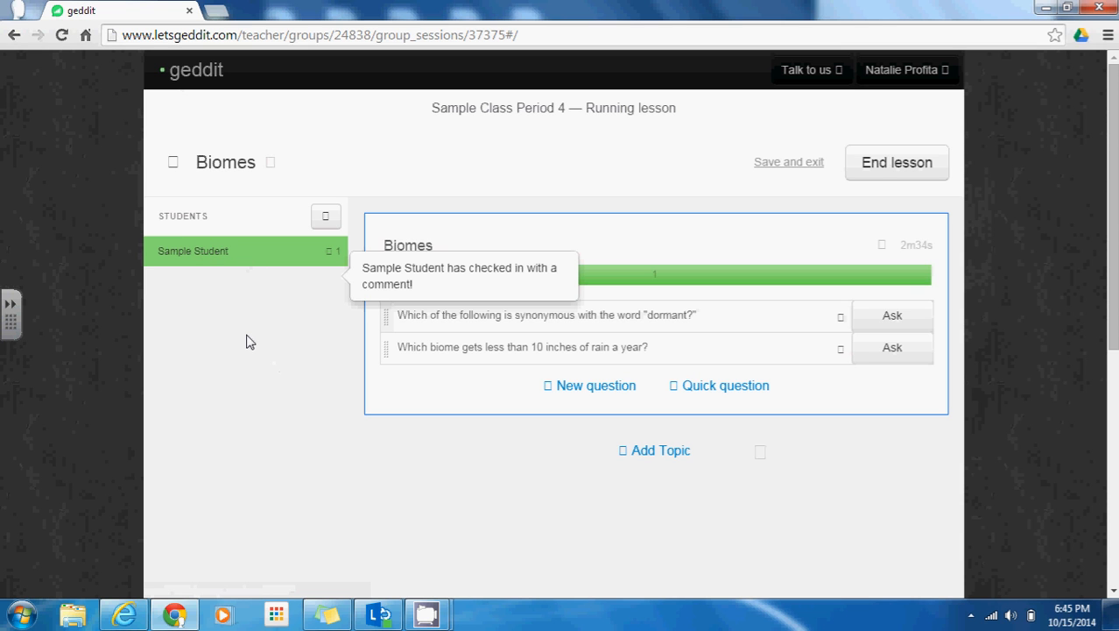
pyautogui.click(124, 616)
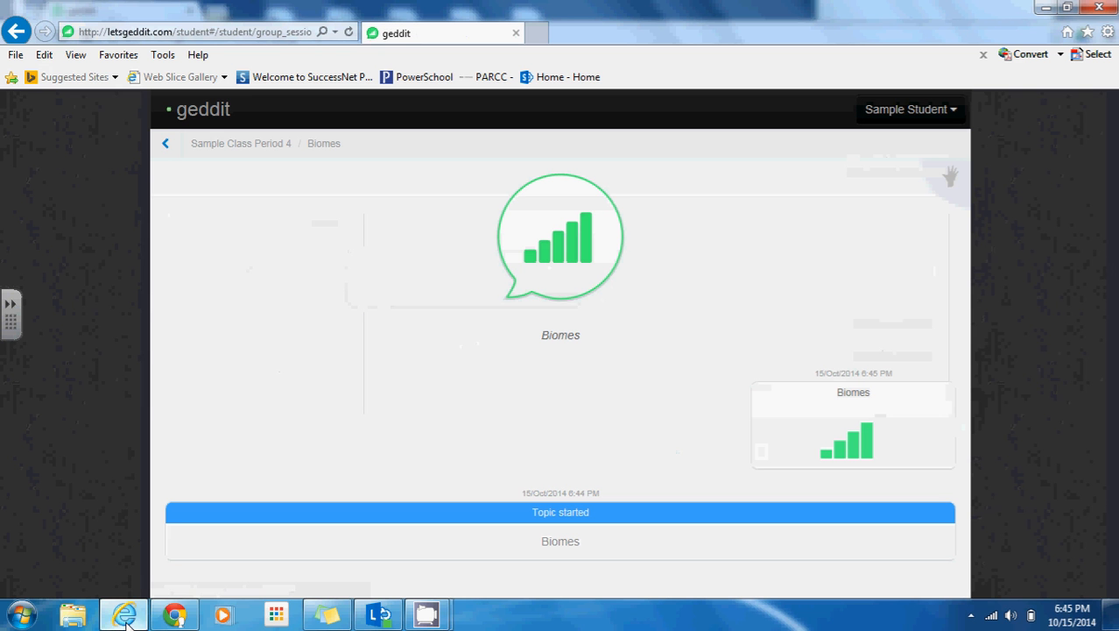
# Submit another check-in at the second confidence level, 'I think I get it?'
pyautogui.click(558, 261)
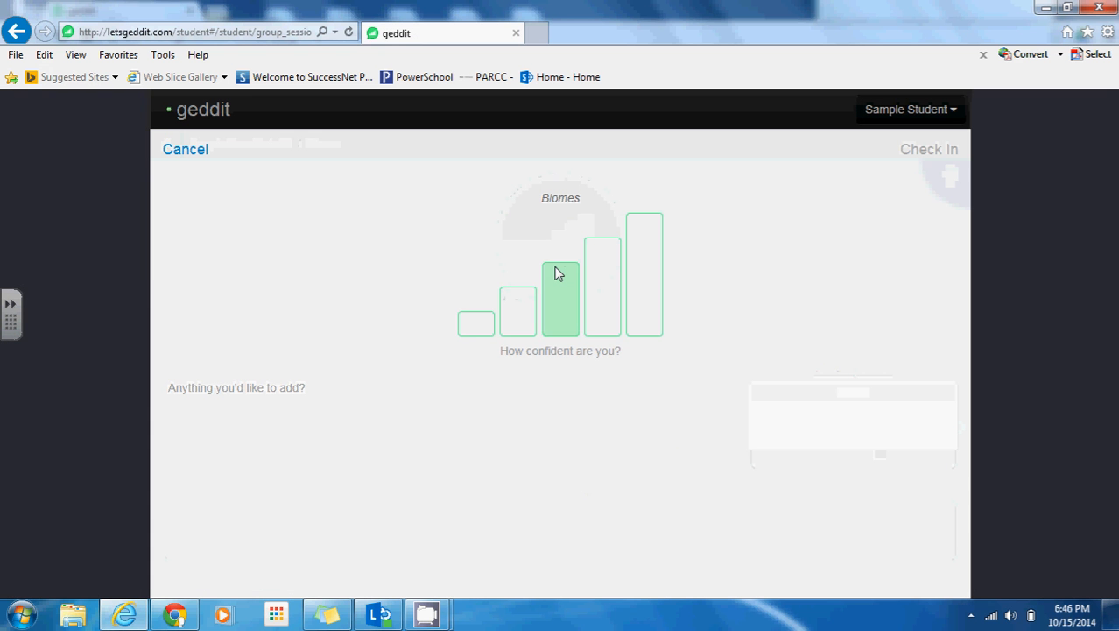
pyautogui.click(517, 320)
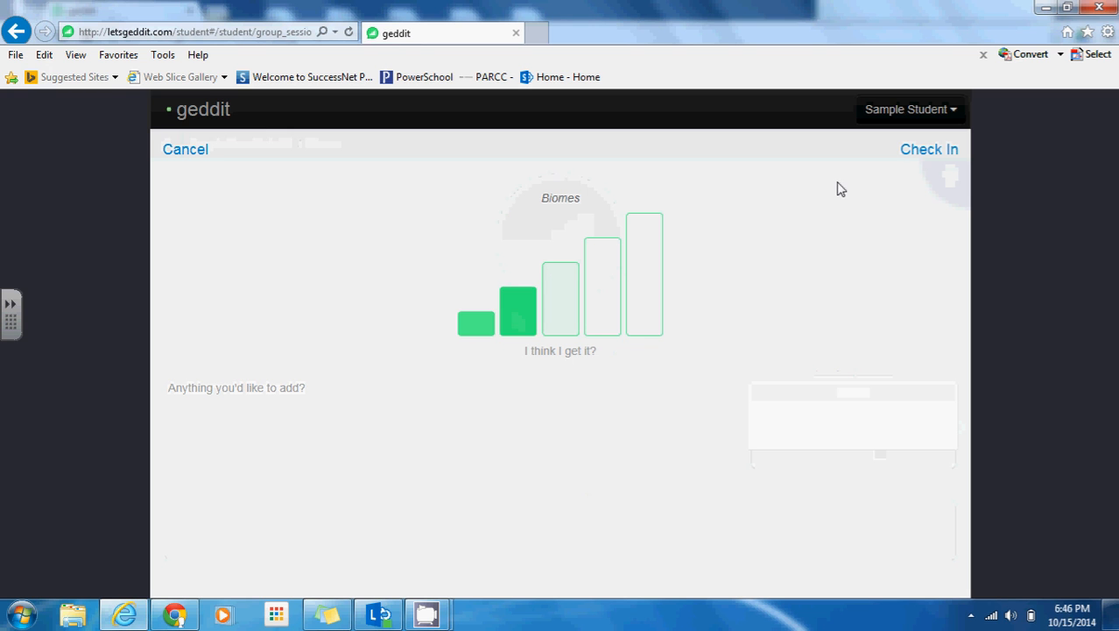
pyautogui.click(916, 156)
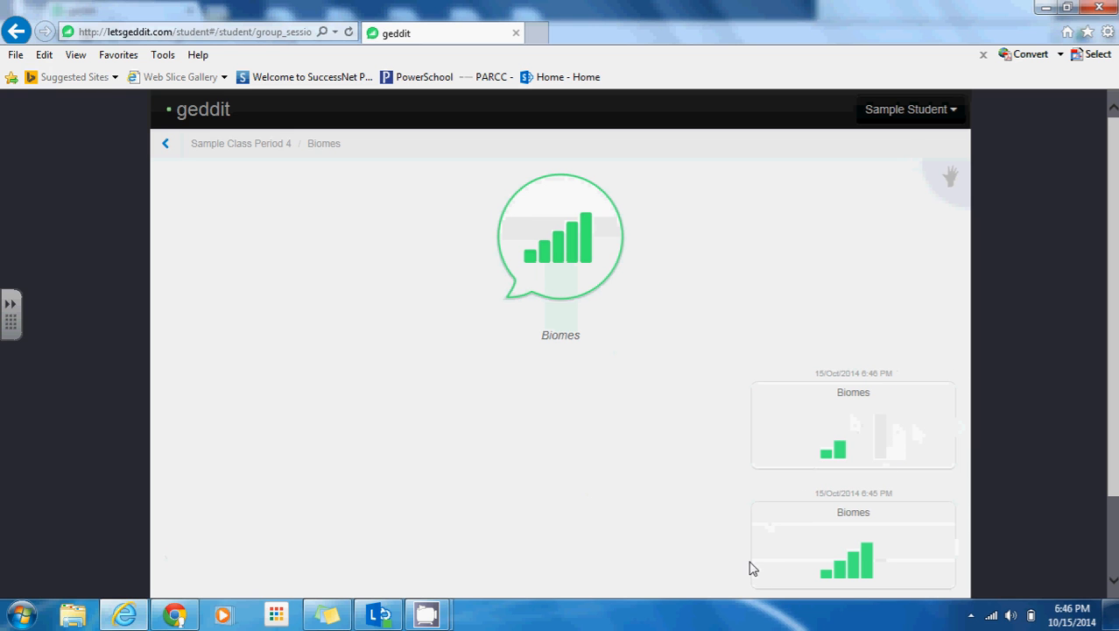
# Glance at the teacher's running lesson in Chrome, then return to the student's Internet Explorer window
pyautogui.click(174, 616)
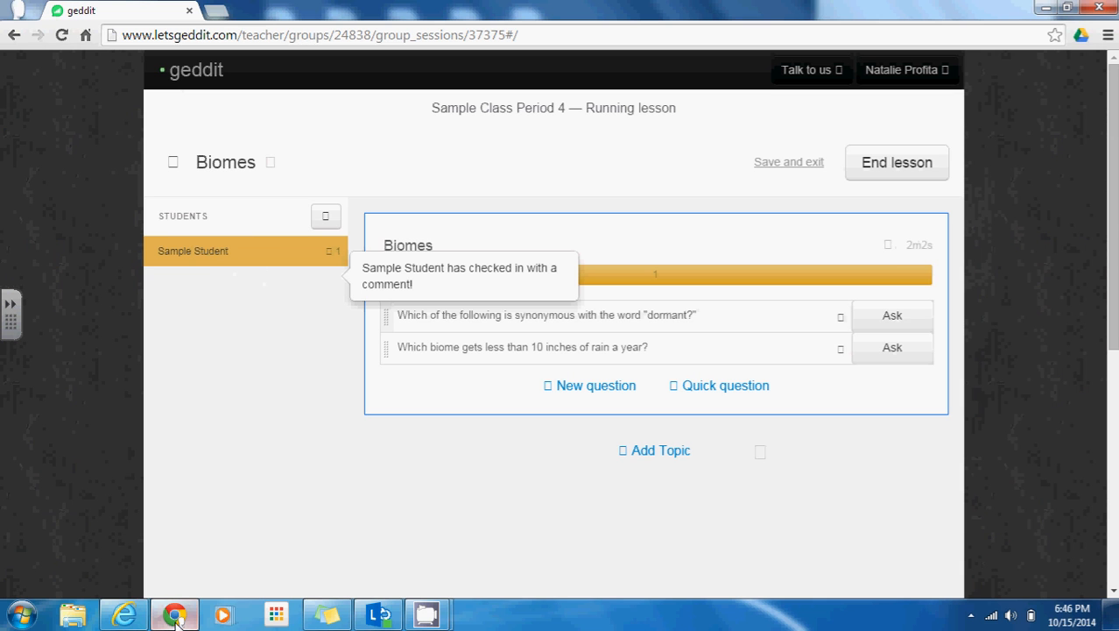
pyautogui.moveTo(176, 616)
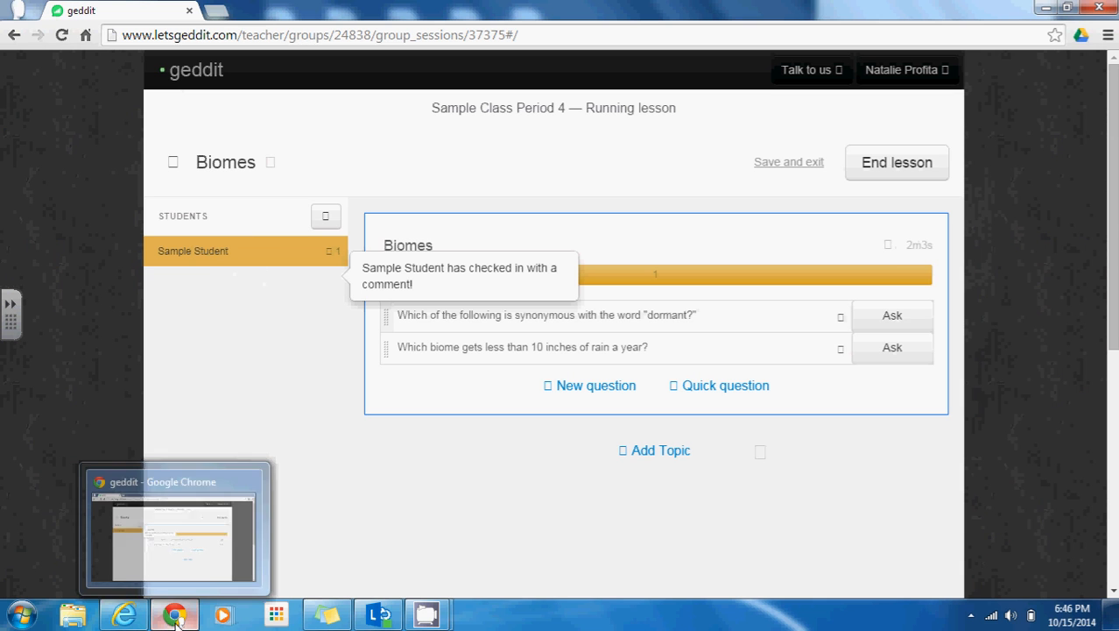
pyautogui.click(124, 616)
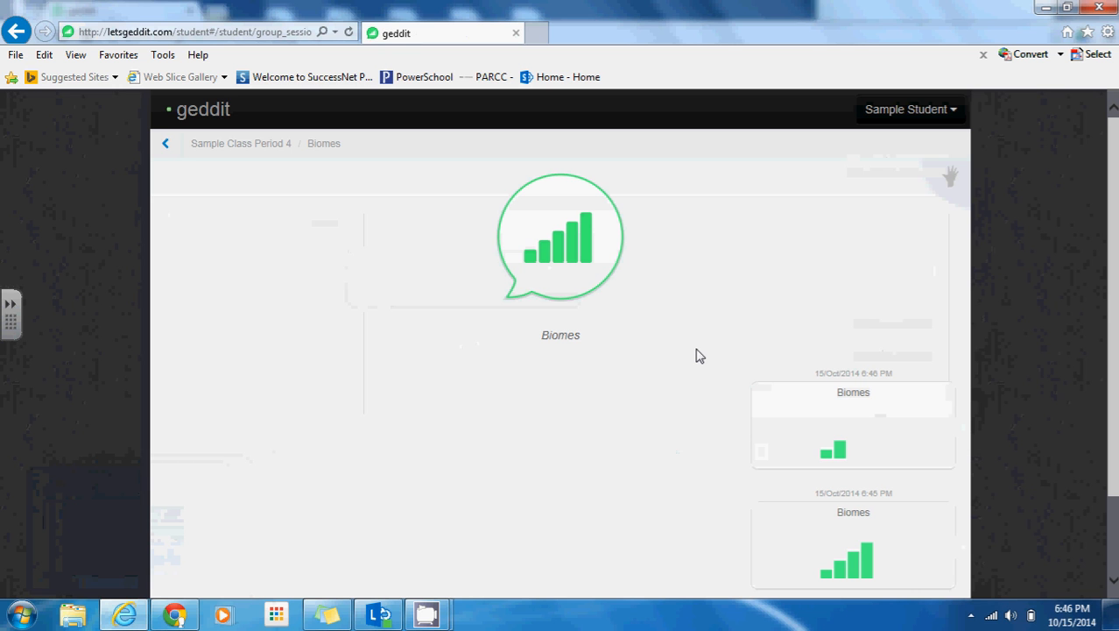
# Raise the student's hand, then dismiss the Sample Student attention alert in the teacher's view
pyautogui.click(950, 181)
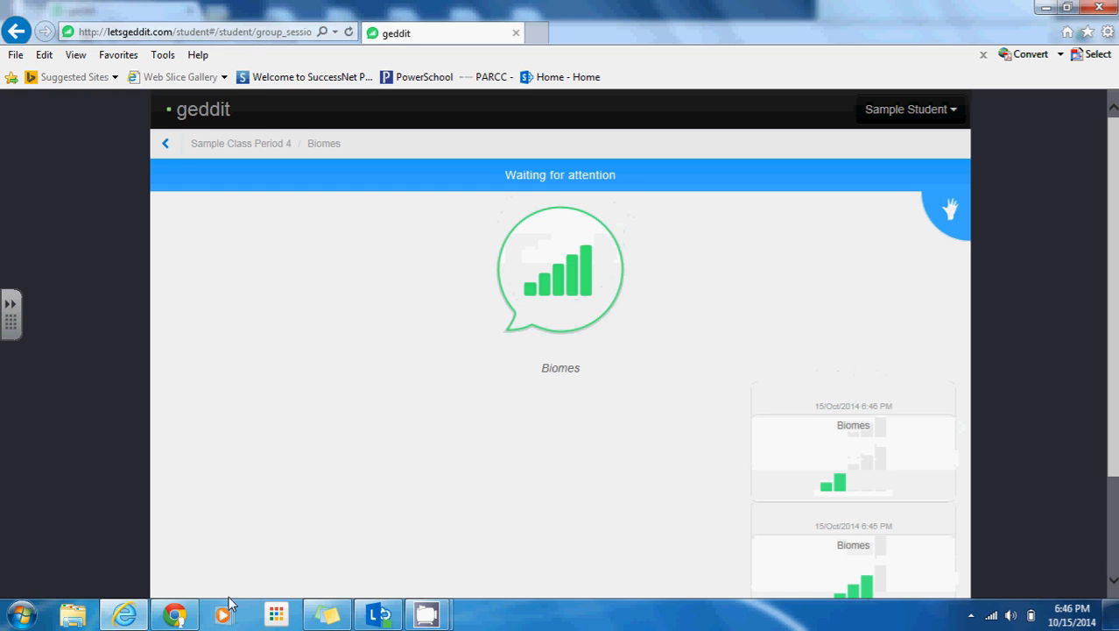
pyautogui.click(174, 614)
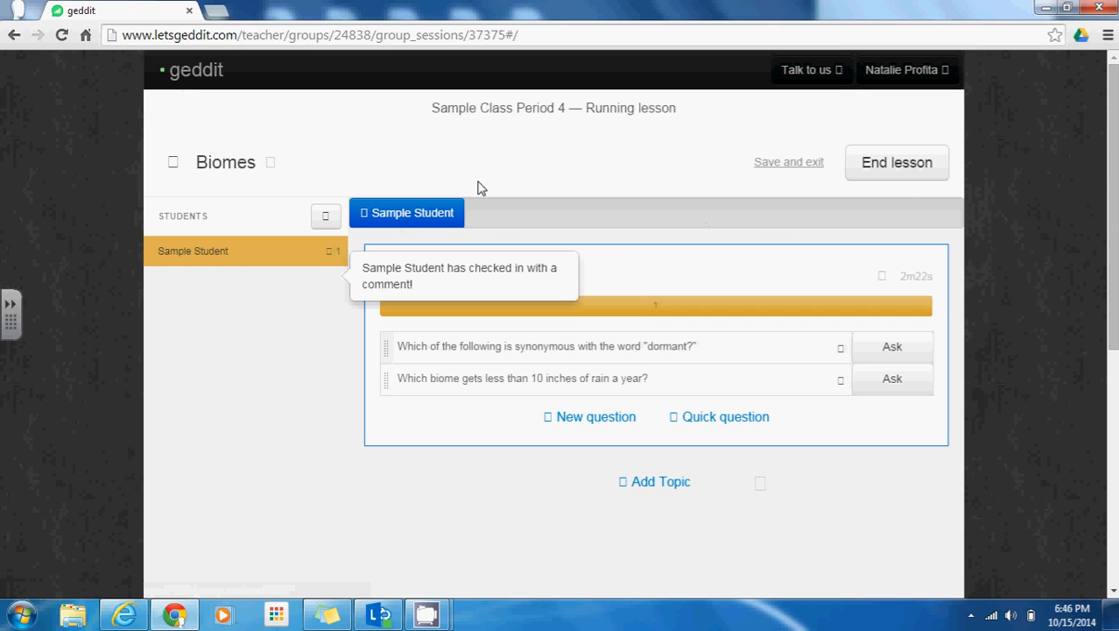
pyautogui.click(444, 219)
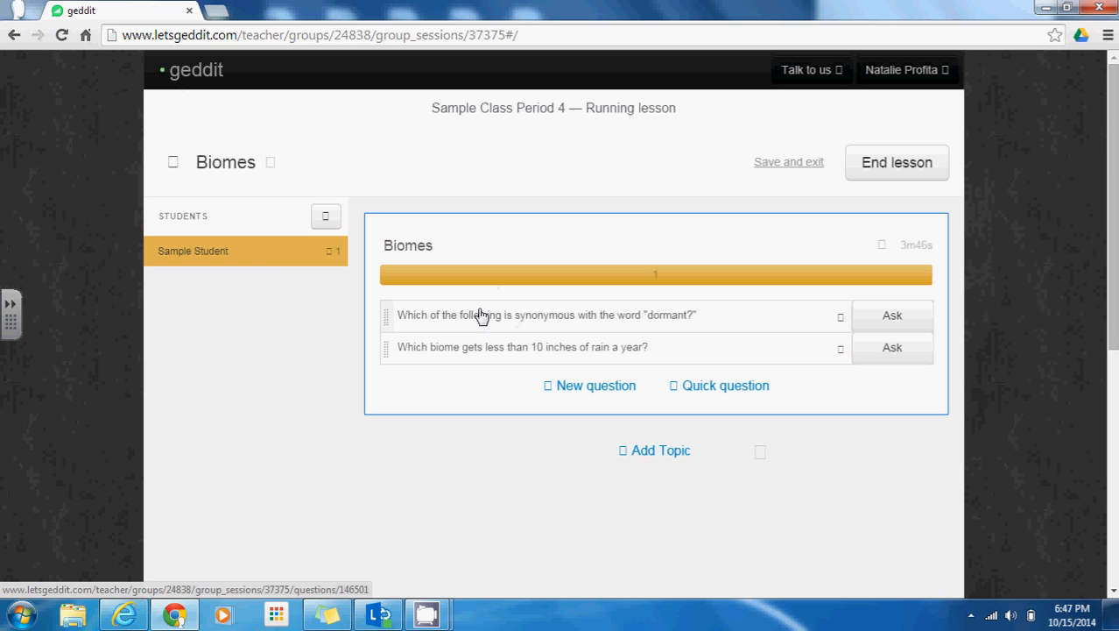
# Ask the 'dormant' synonym question and answer it as the student with 'asleep'
pyautogui.click(895, 317)
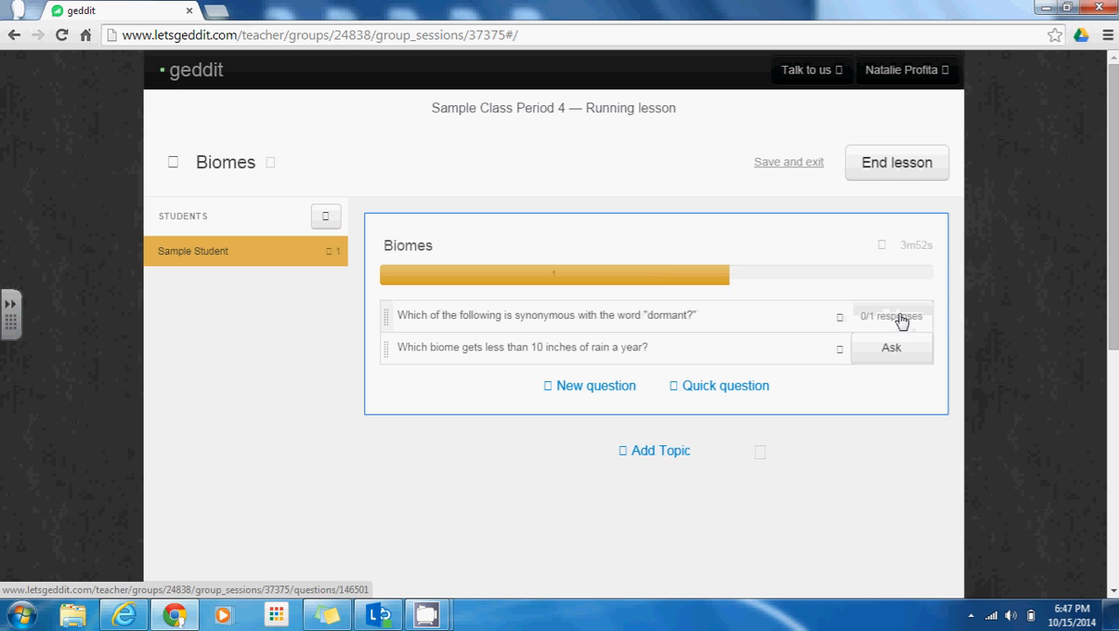
pyautogui.click(144, 619)
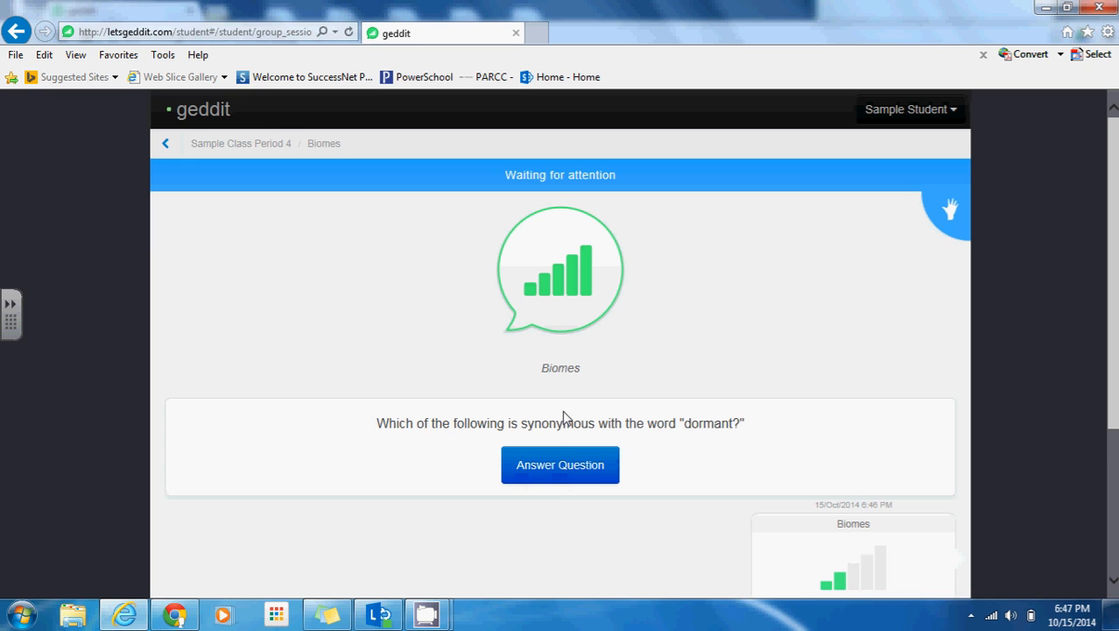
pyautogui.click(543, 465)
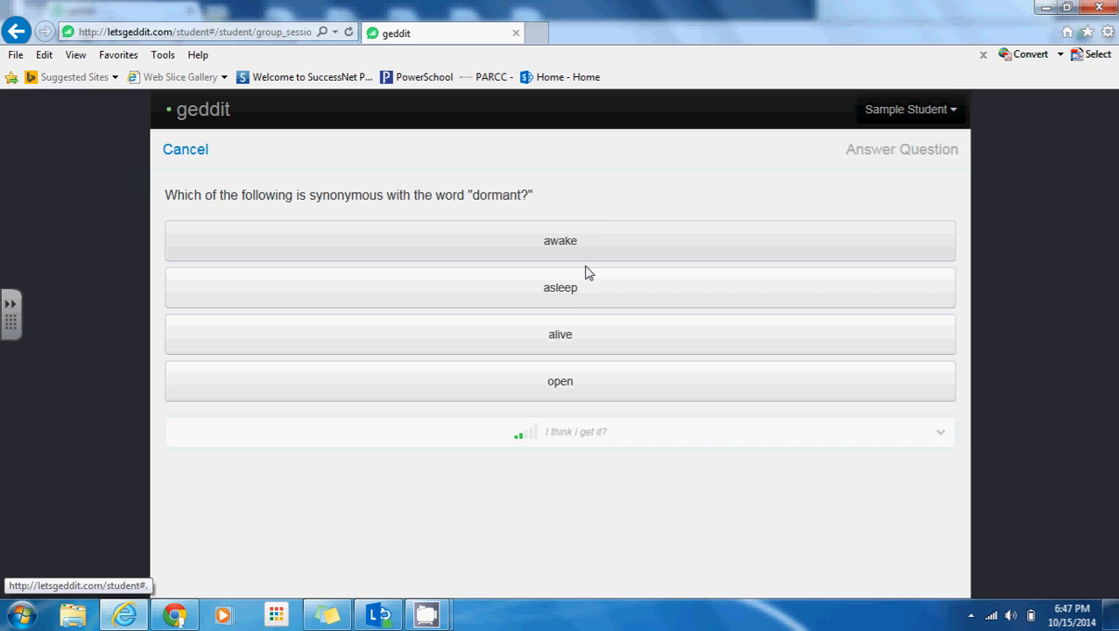
pyautogui.click(569, 305)
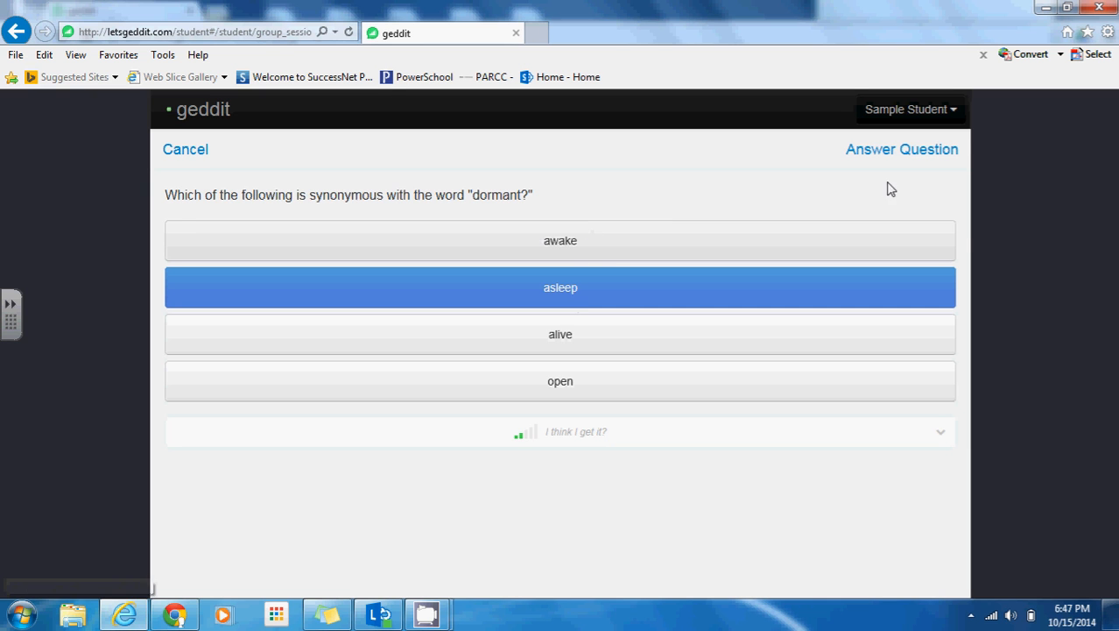
pyautogui.click(885, 155)
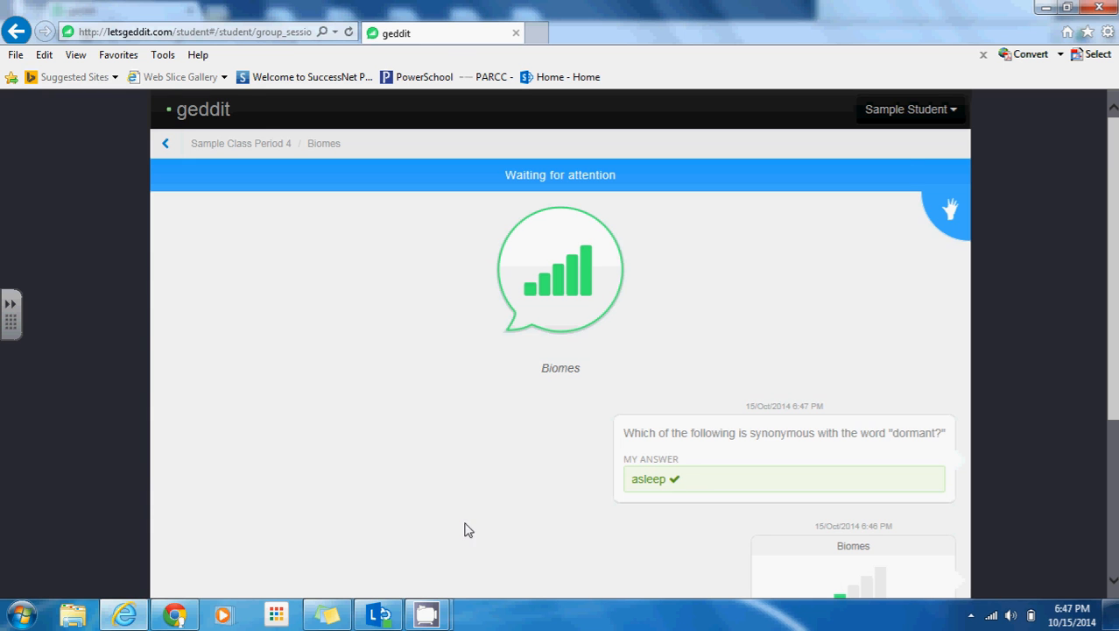
pyautogui.click(172, 616)
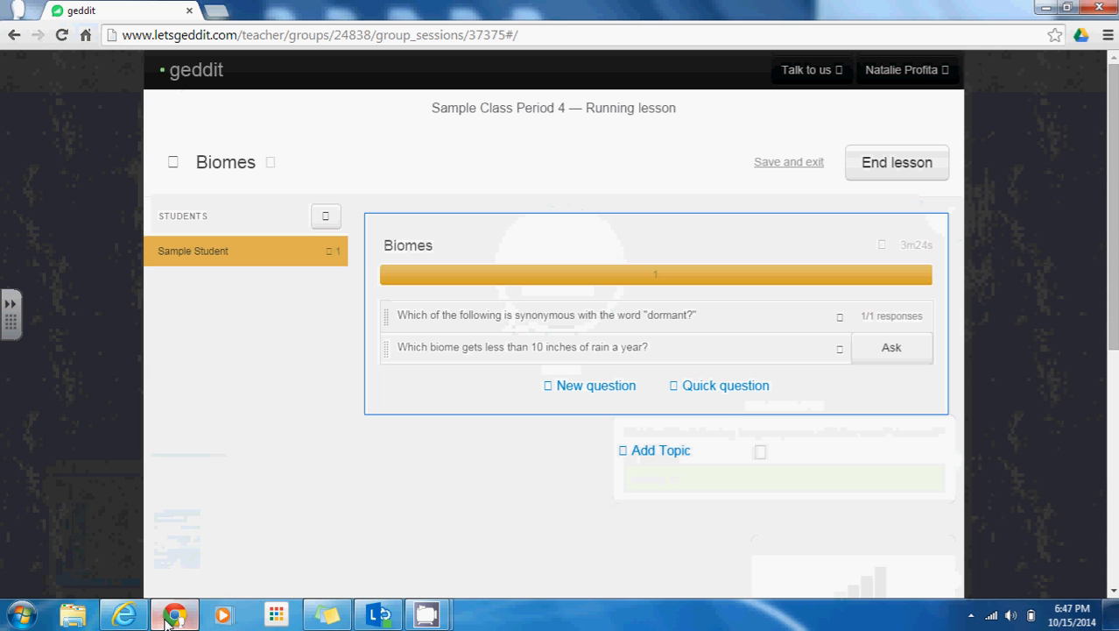
# Share the dormant question's 1/1 results with students, check the student view, then close the results card
pyautogui.click(592, 325)
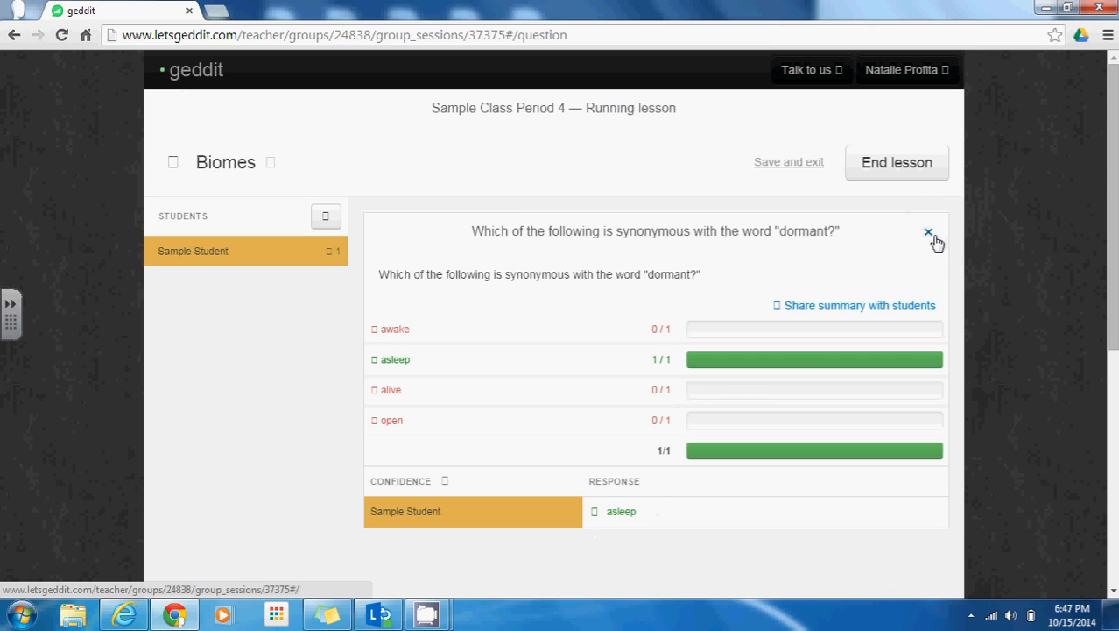
pyautogui.click(851, 307)
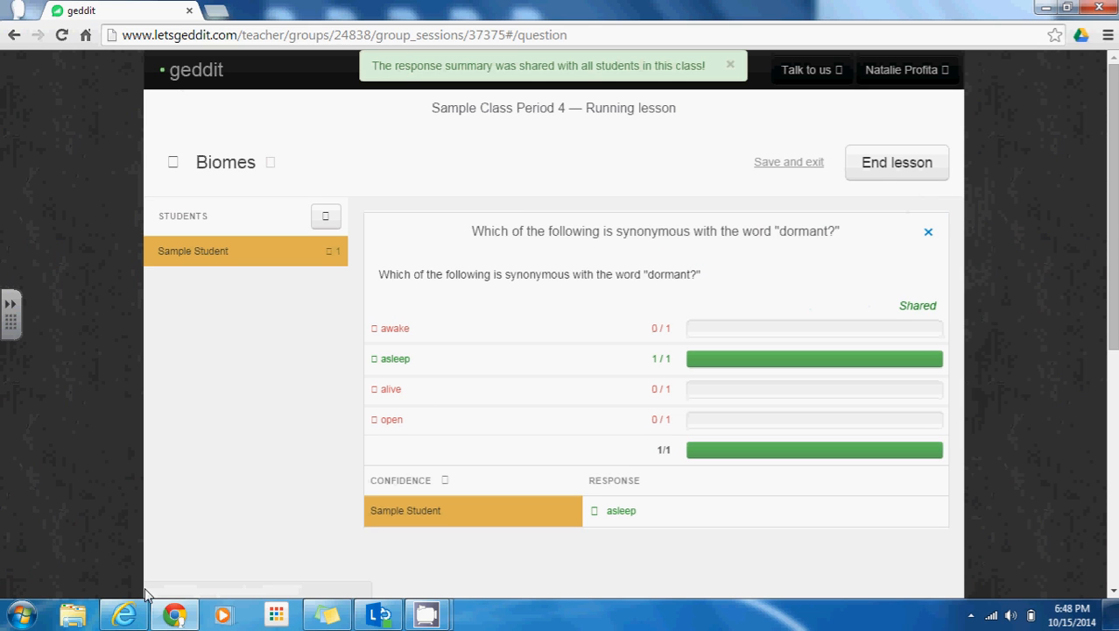
pyautogui.click(127, 616)
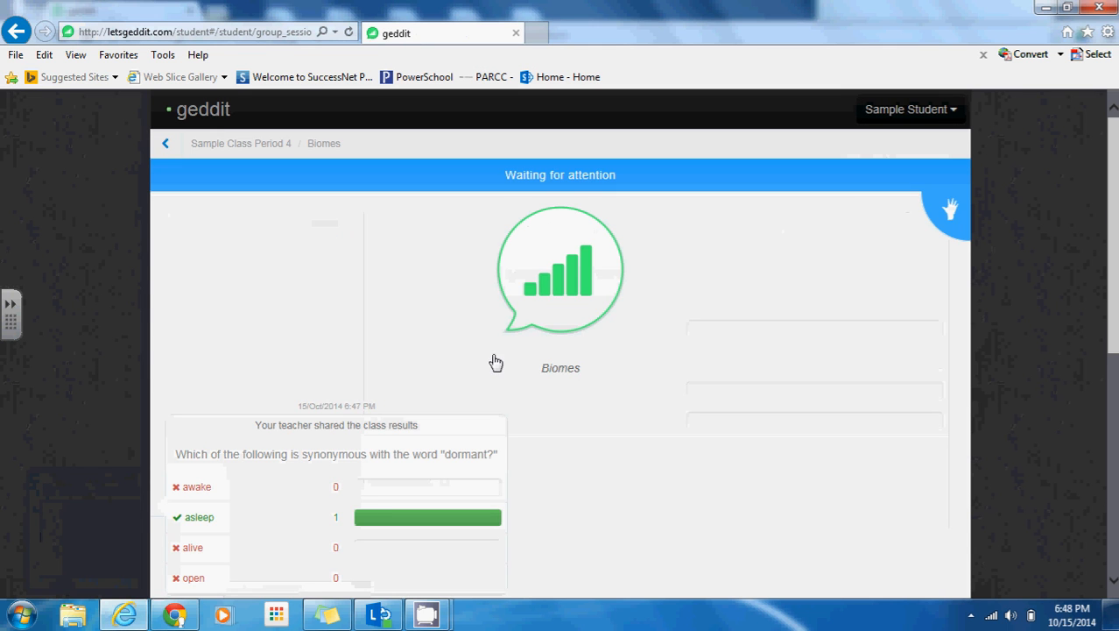
pyautogui.scroll(-2, 1110, 224)
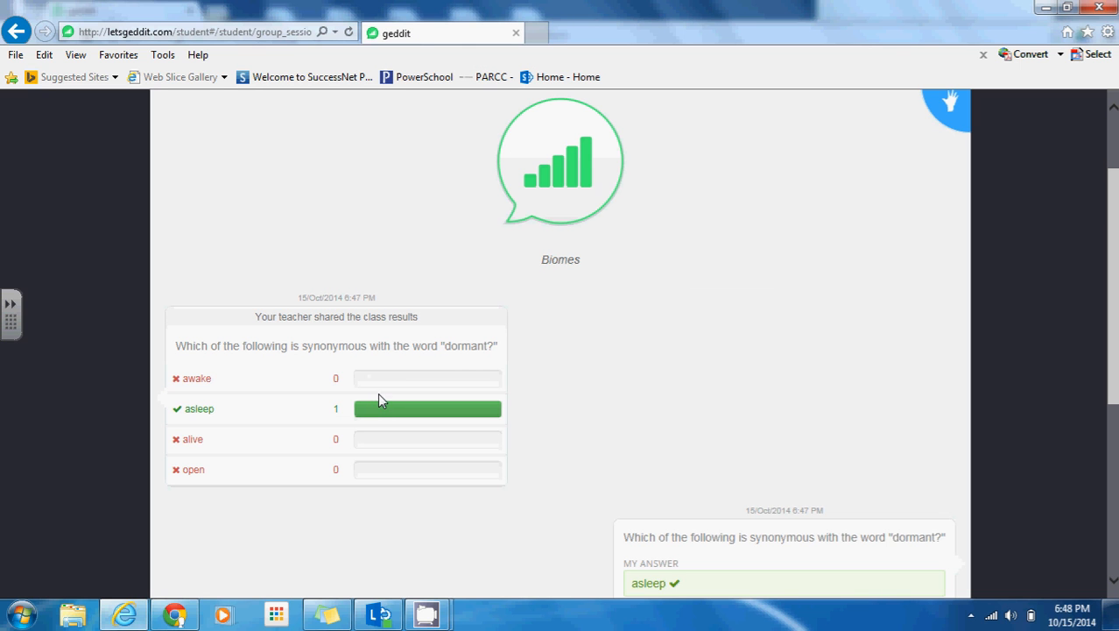
pyautogui.moveTo(1112, 200); pyautogui.dragTo(1112, 170)
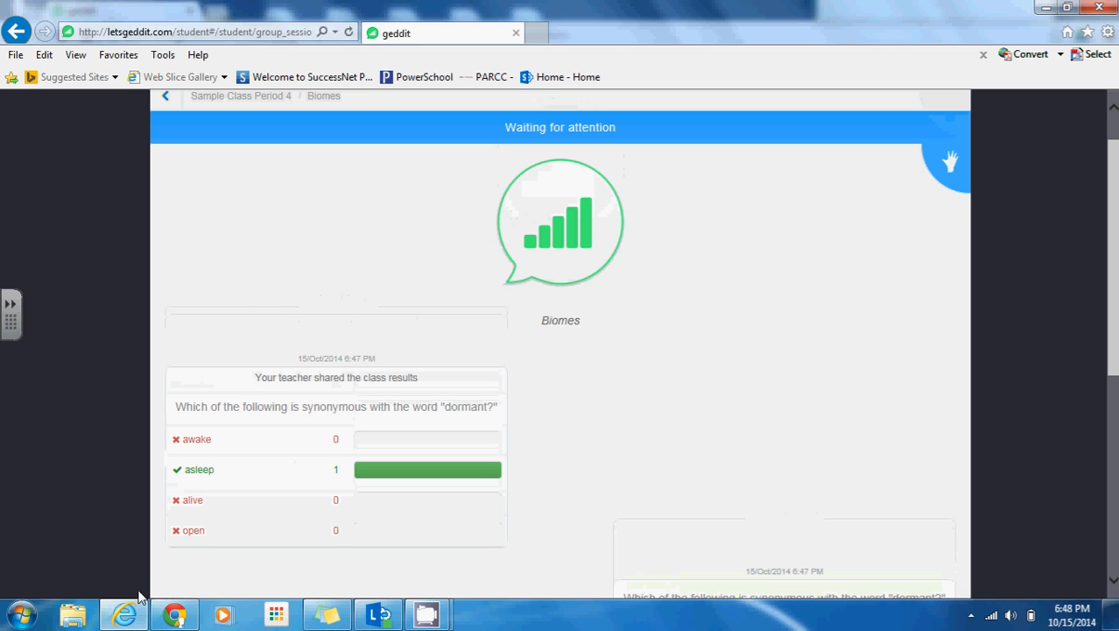
pyautogui.click(176, 616)
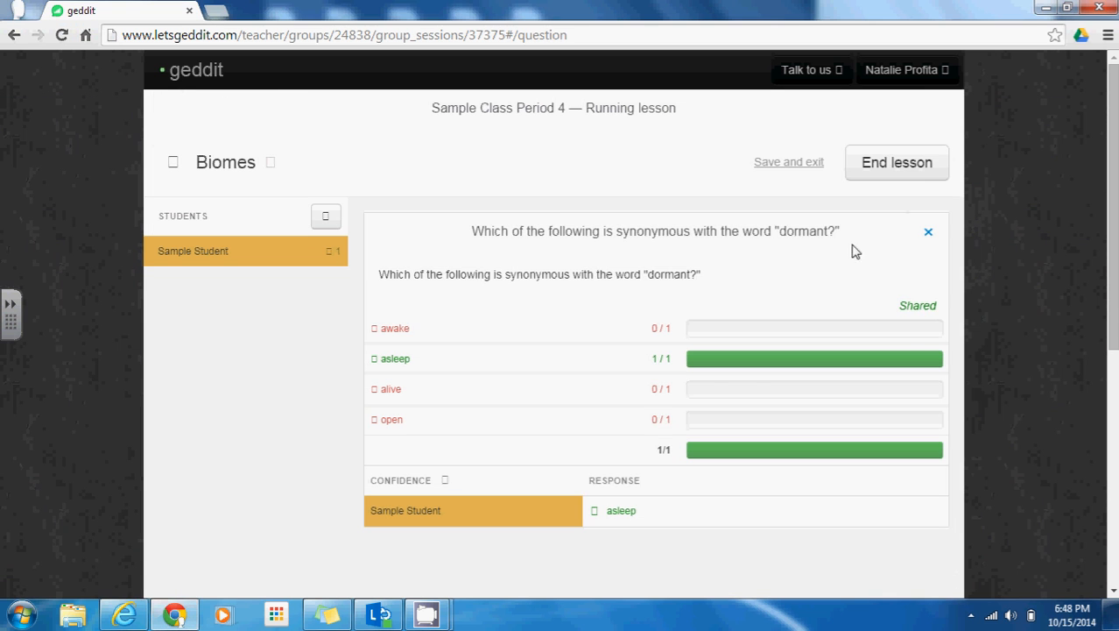
pyautogui.click(929, 233)
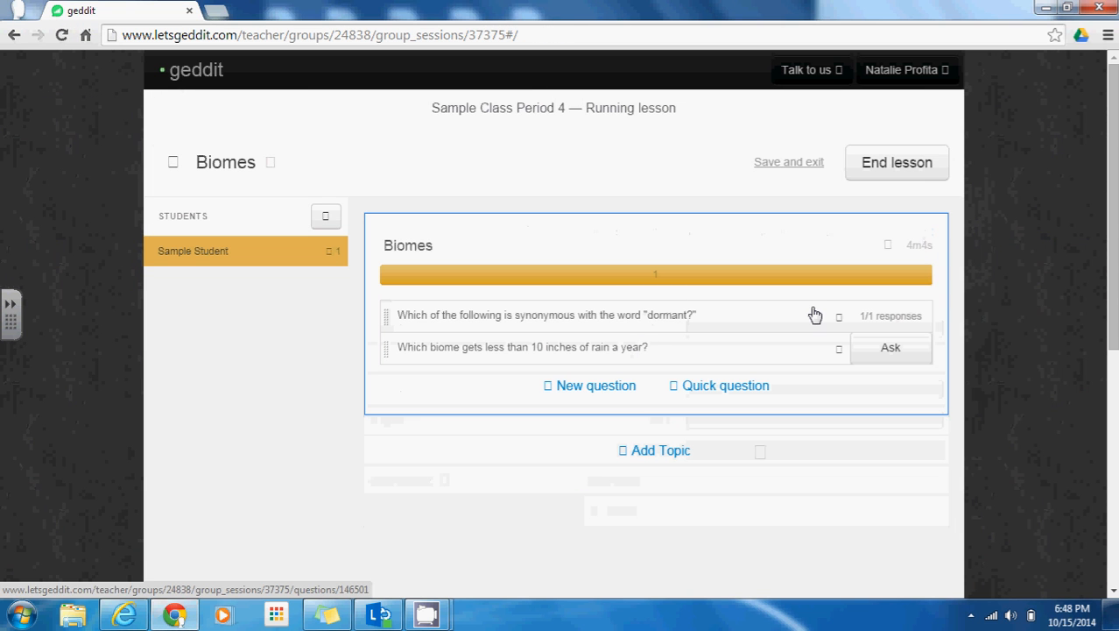
# Ask the rainfall question, answer it as the student with Grassland, then end the Biomes lesson
pyautogui.click(883, 354)
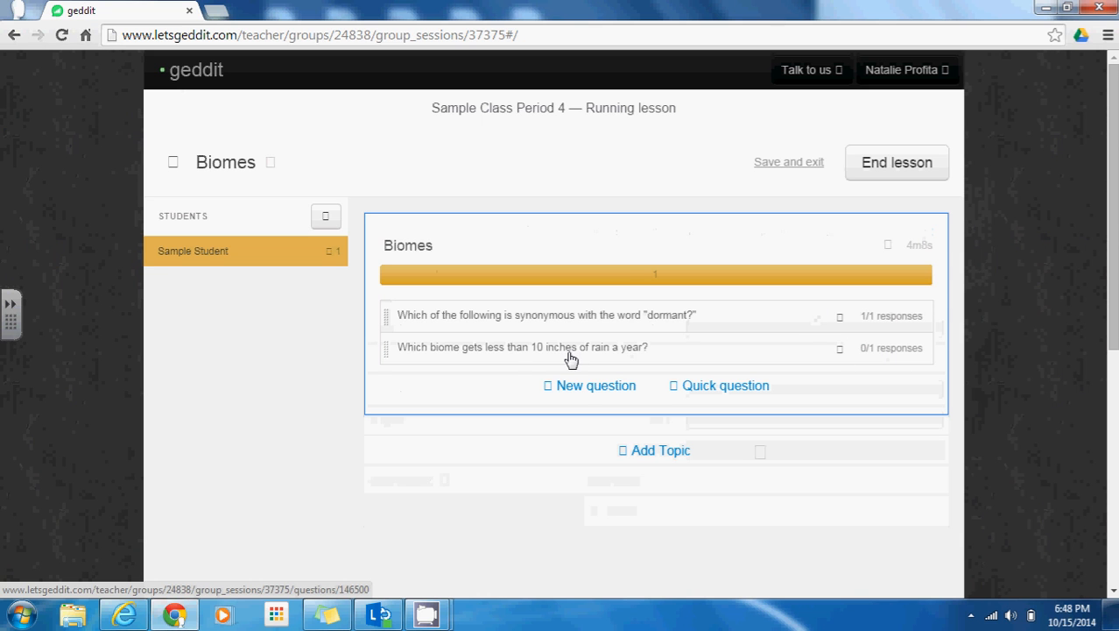
pyautogui.click(515, 355)
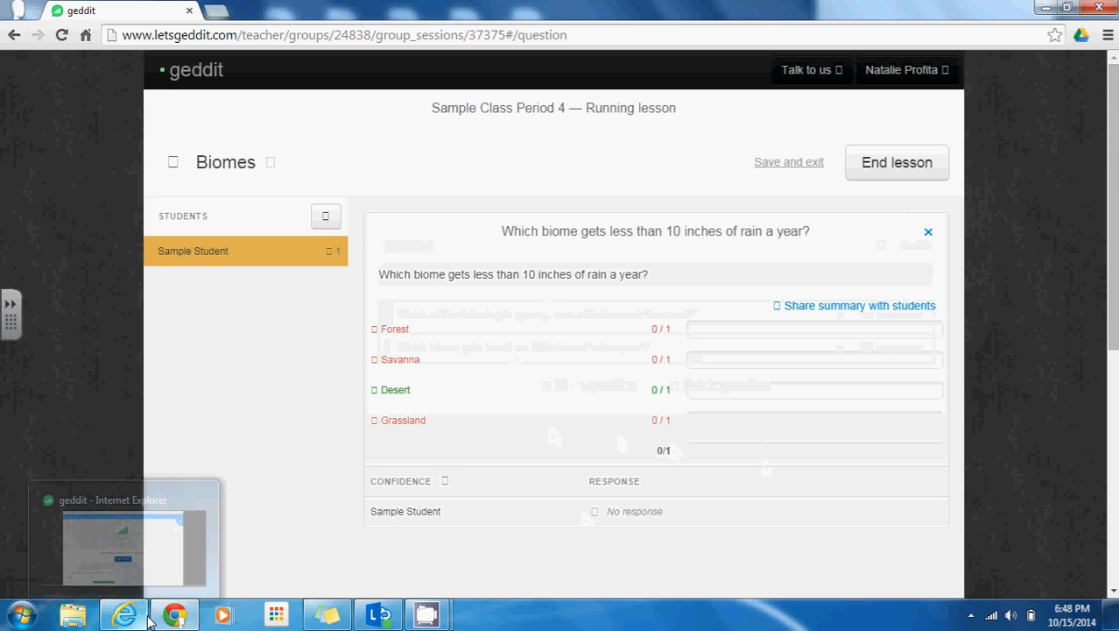
pyautogui.click(148, 618)
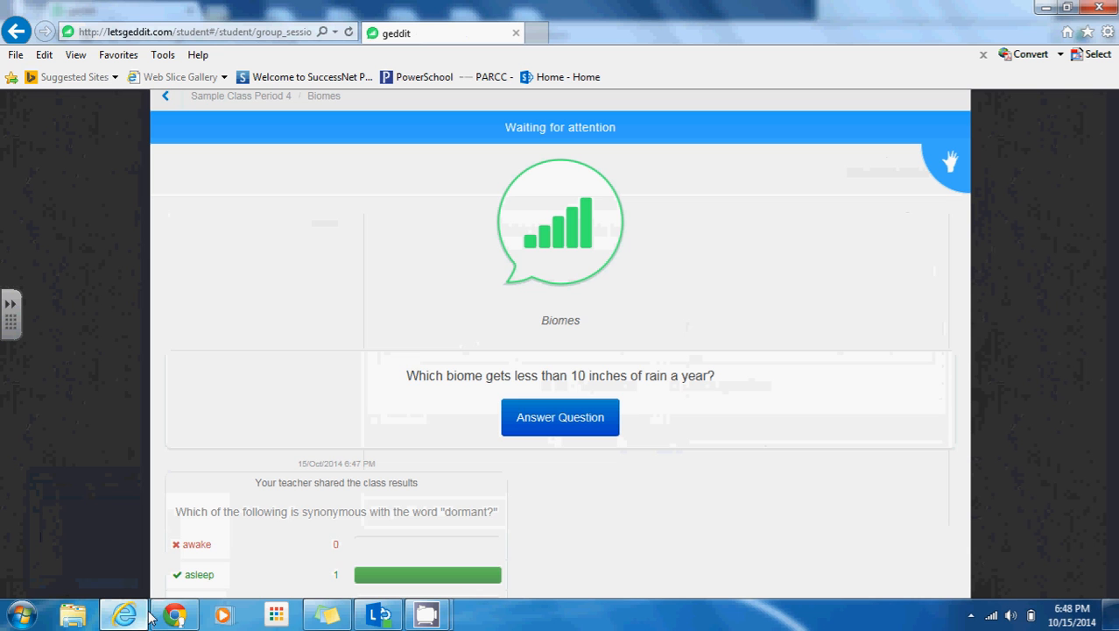
pyautogui.click(600, 409)
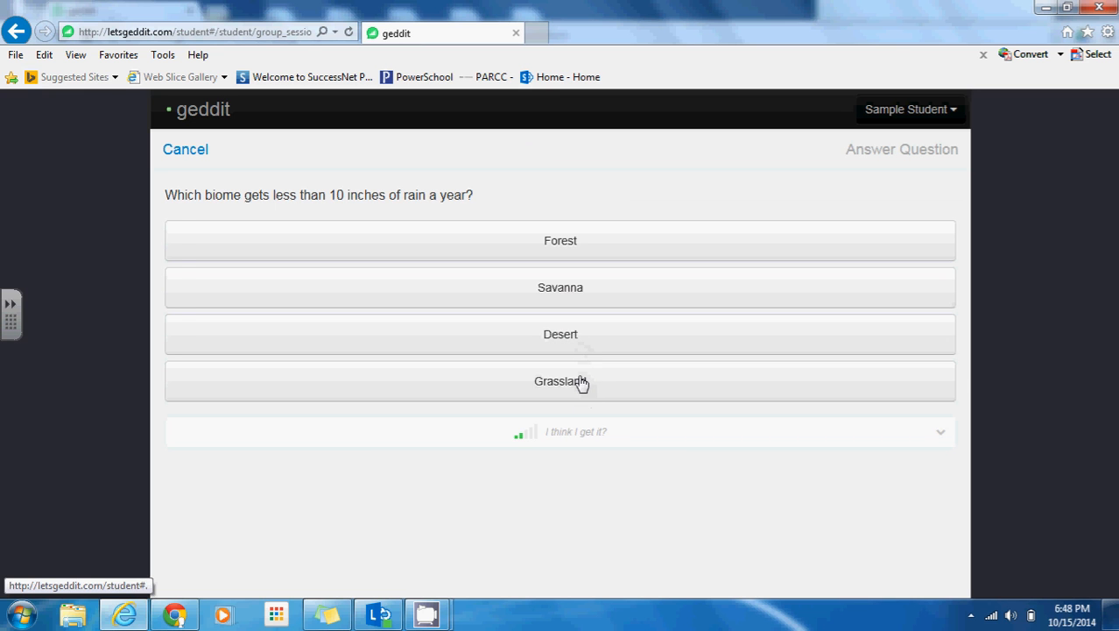
pyautogui.click(582, 383)
pyautogui.click(874, 157)
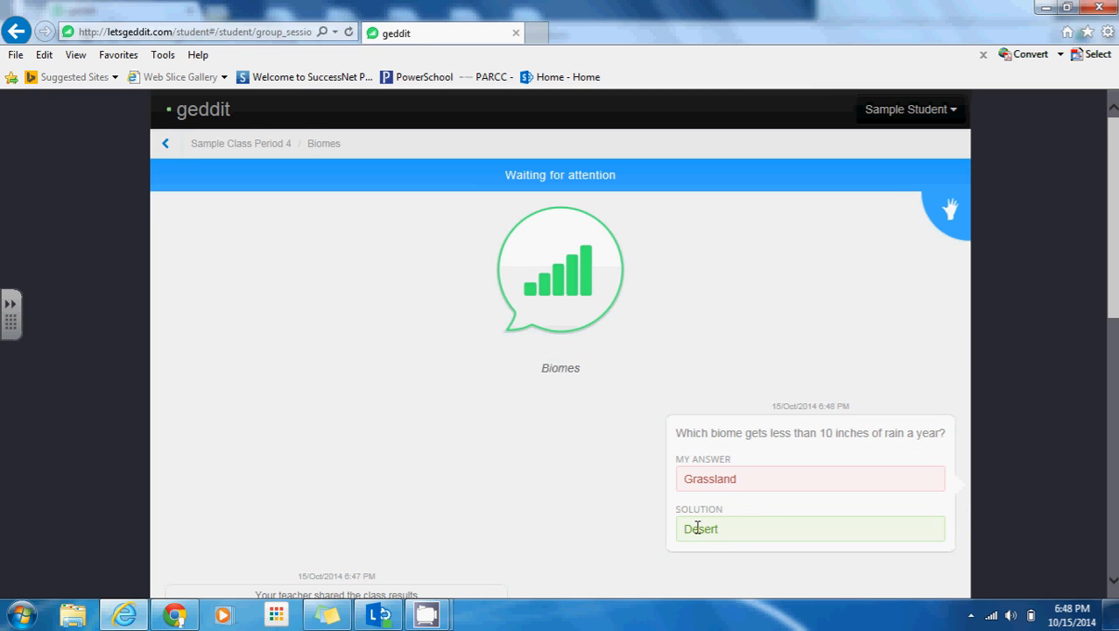
pyautogui.click(176, 616)
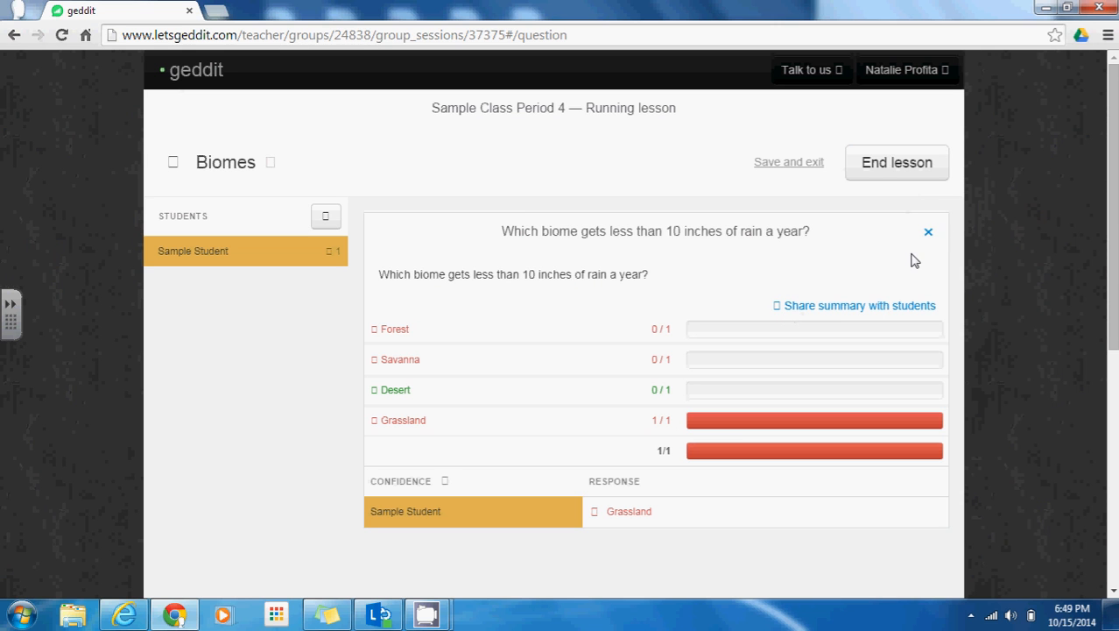
pyautogui.click(911, 177)
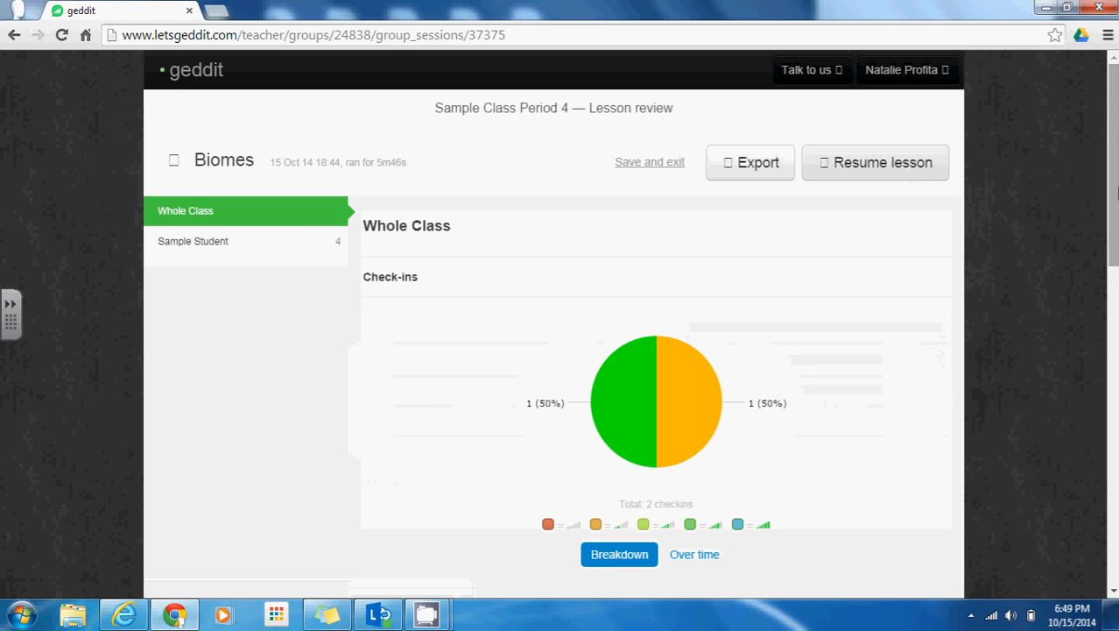
pyautogui.moveTo(1116, 191)
pyautogui.mouseDown()
pyautogui.moveTo(1117, 262)
pyautogui.moveTo(1116, 193)
pyautogui.mouseUp()
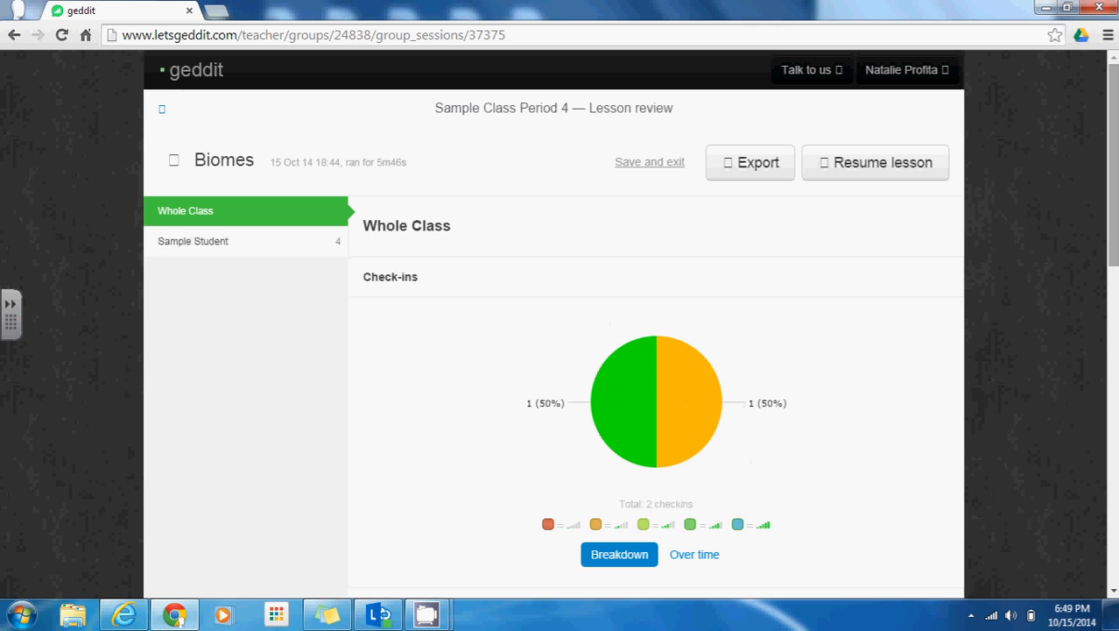
pyautogui.scroll(-4, 1106, 333)
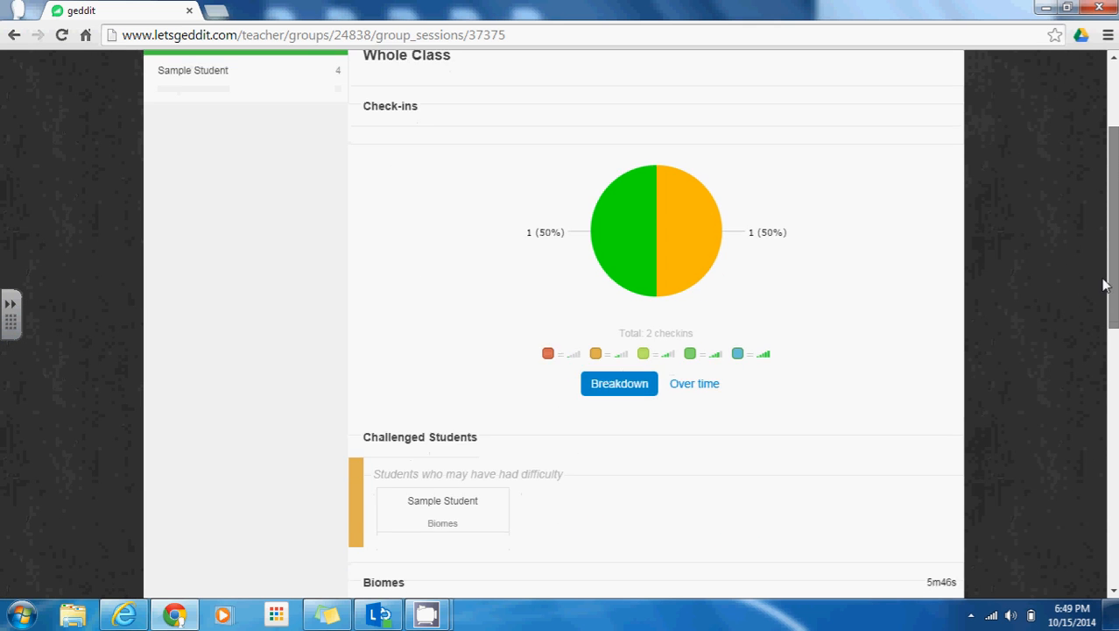
pyautogui.moveTo(1106, 333); pyautogui.dragTo(1106, 395)
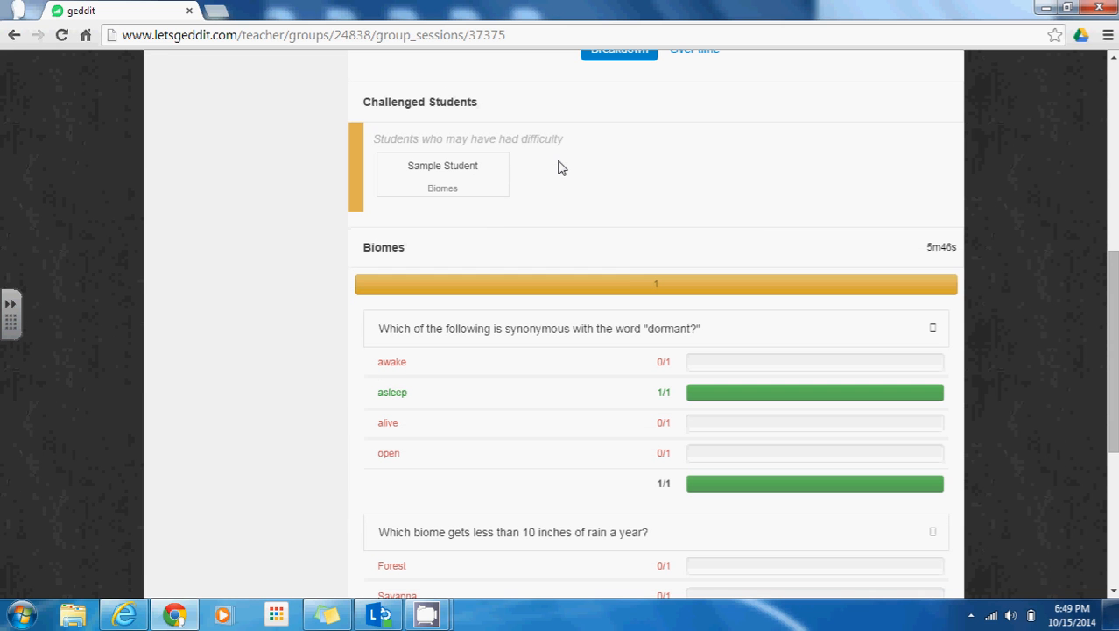
pyautogui.moveTo(1112, 372); pyautogui.dragTo(1113, 455)
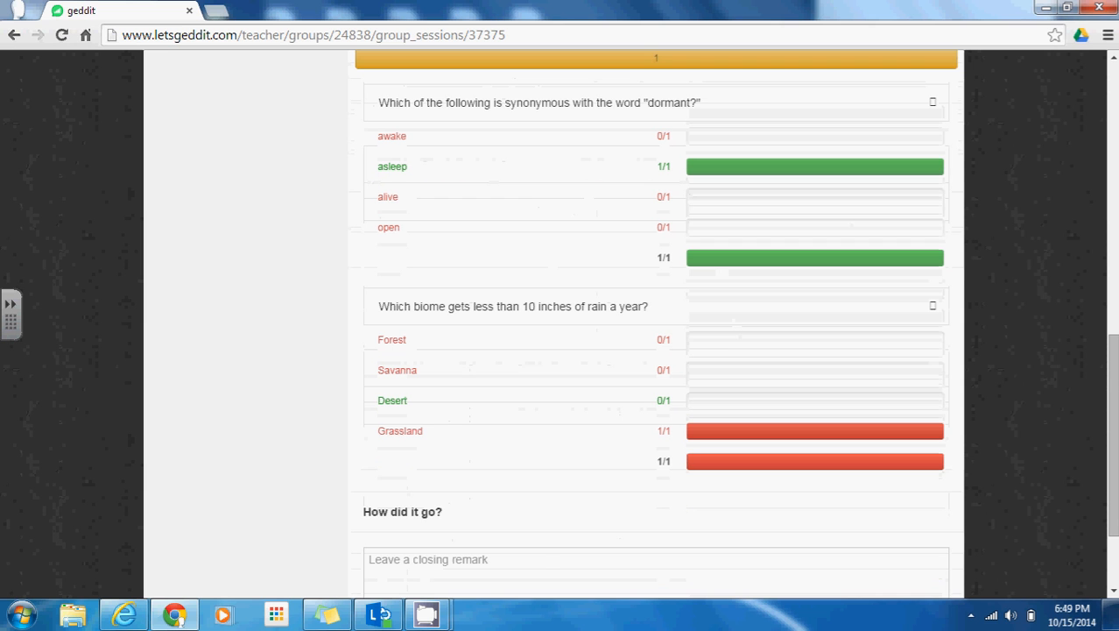
pyautogui.moveTo(1112, 435); pyautogui.dragTo(1112, 480)
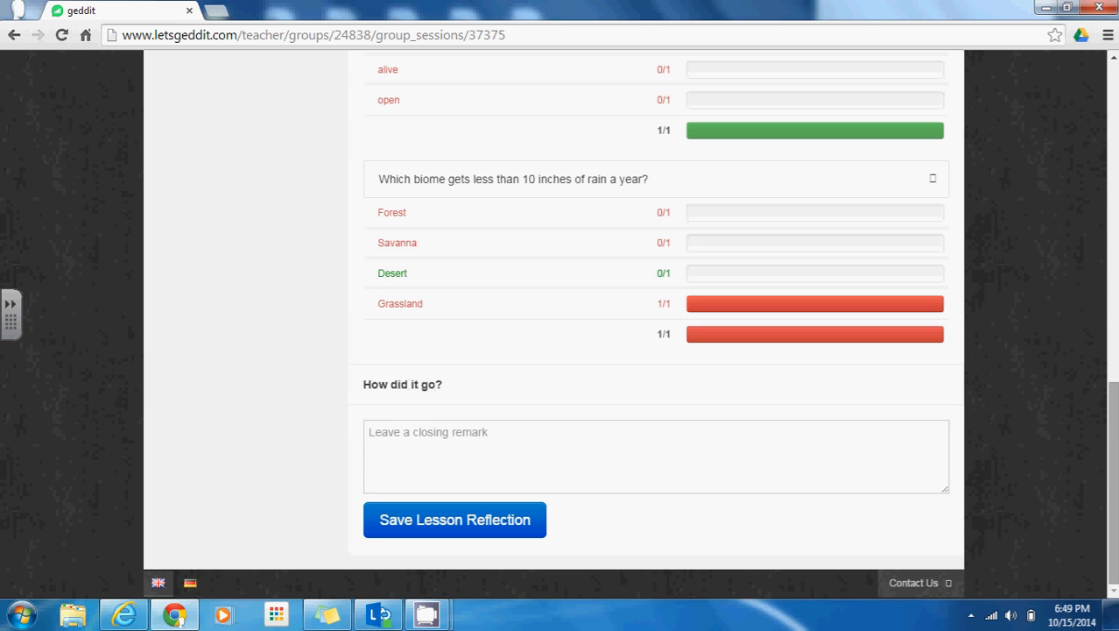
pyautogui.moveTo(1115, 434); pyautogui.dragTo(1116, 83)
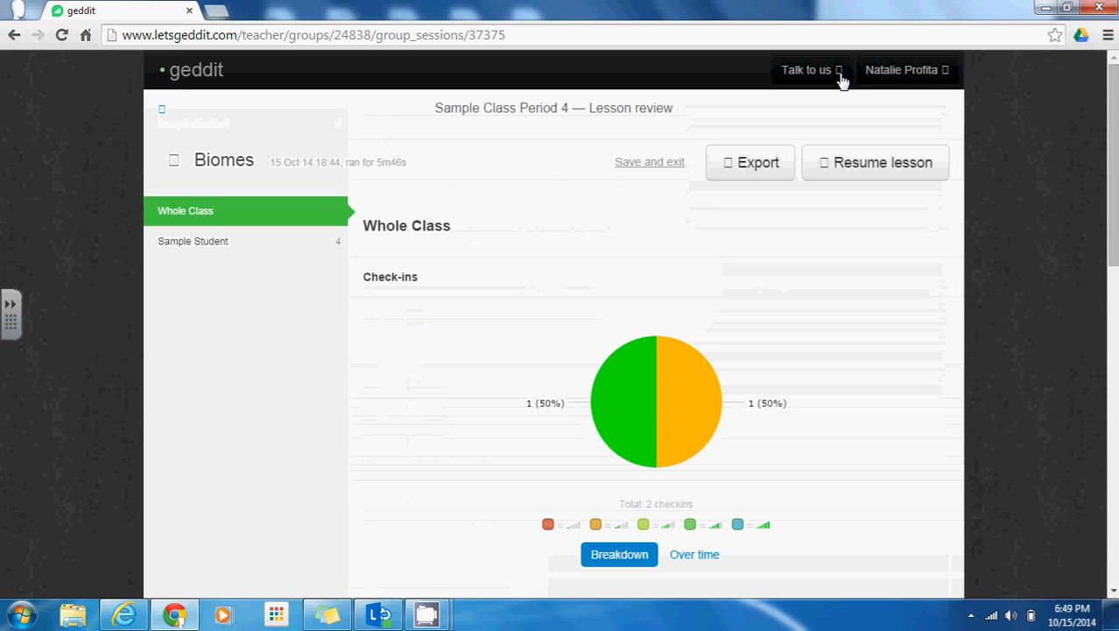
# Export the lesson results as 37375.csv to the Desktop
pyautogui.click(761, 168)
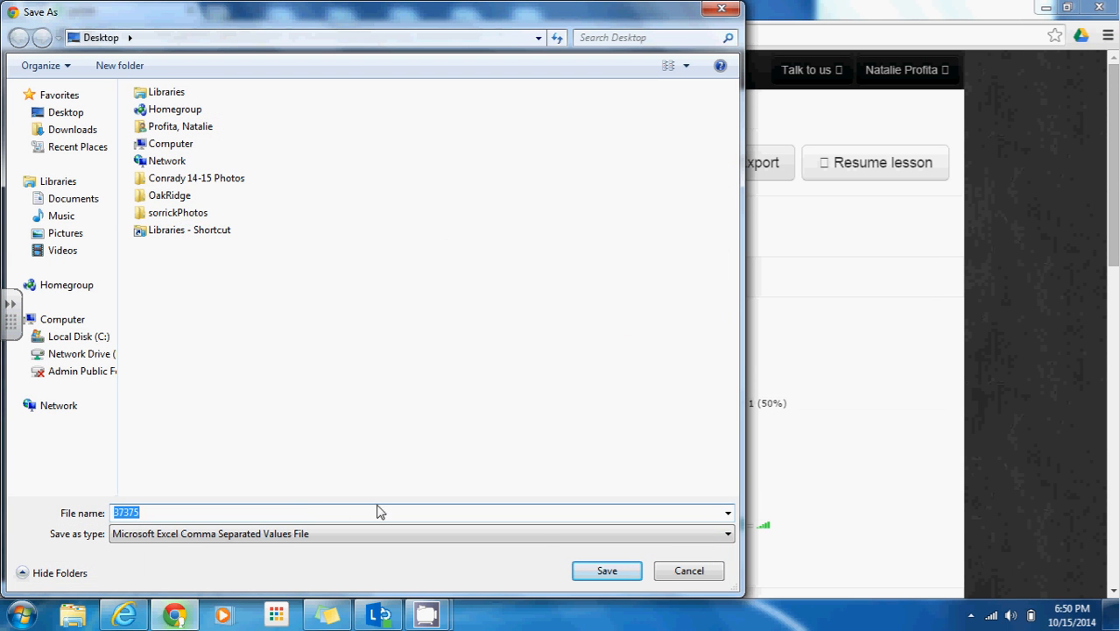
pyautogui.click(45, 117)
pyautogui.click(609, 570)
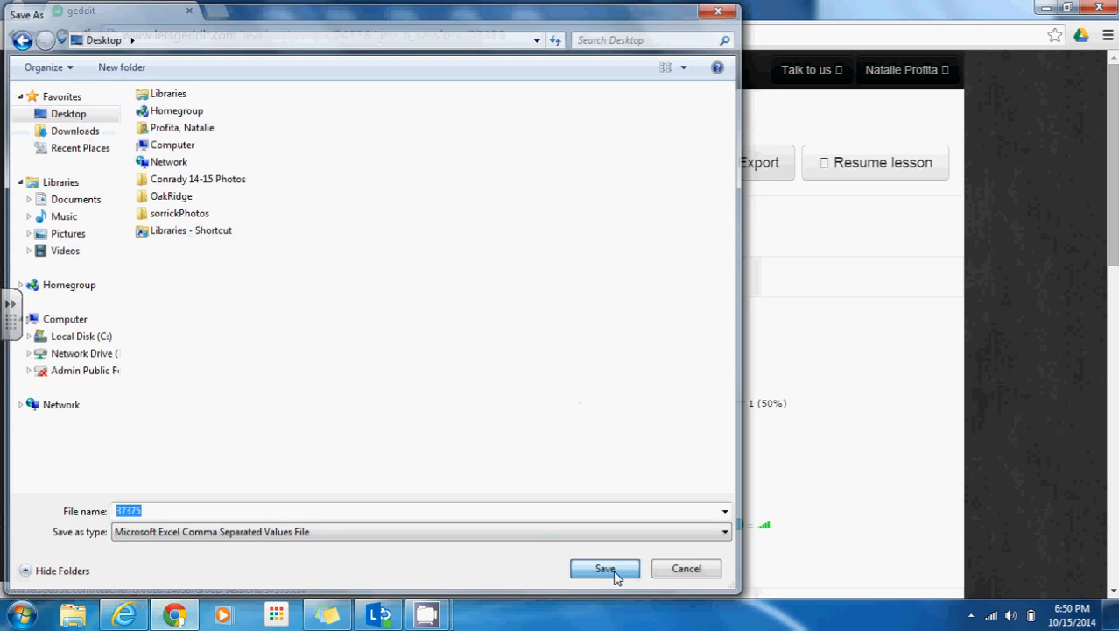
# Open 37375.csv in Excel, autofit all column widths, then close the spreadsheet
pyautogui.click(113, 584)
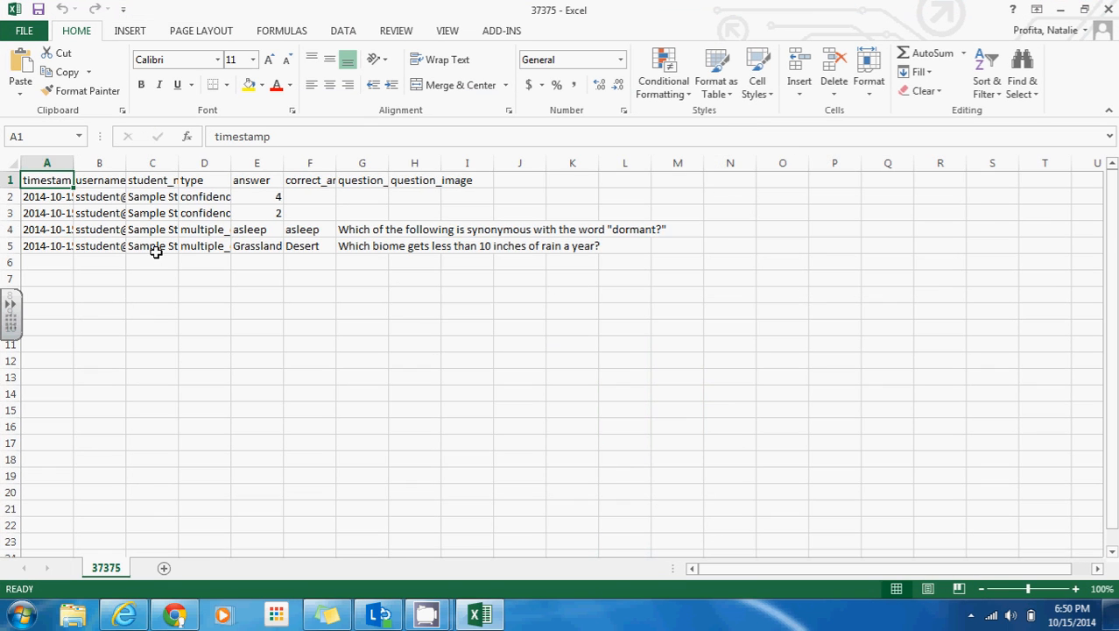
pyautogui.click(17, 162)
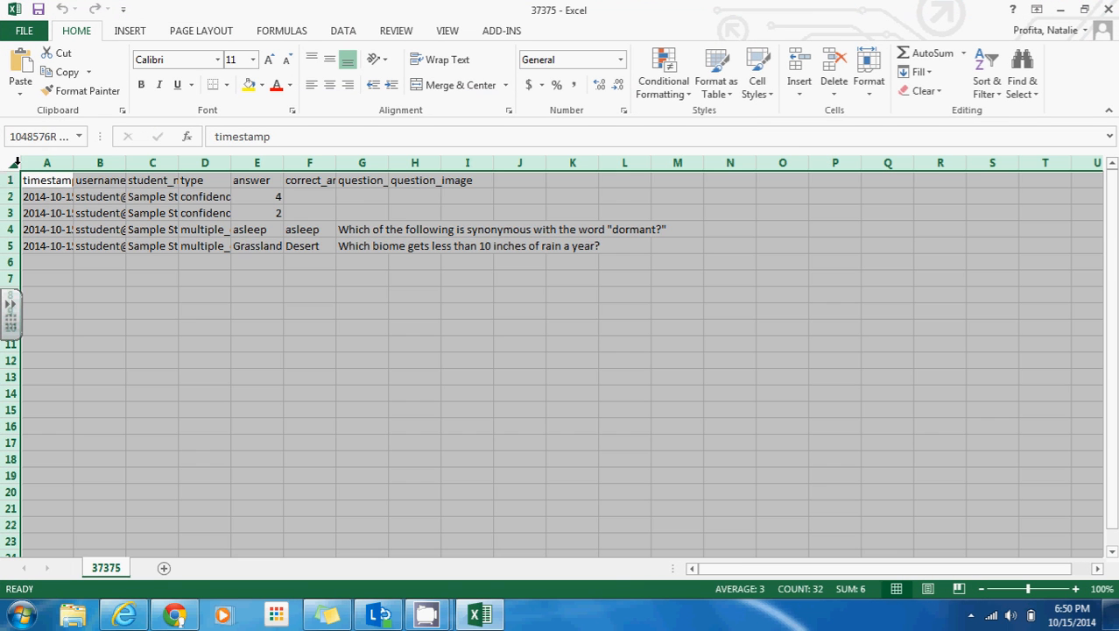
pyautogui.doubleClick(72, 160)
pyautogui.click(105, 280)
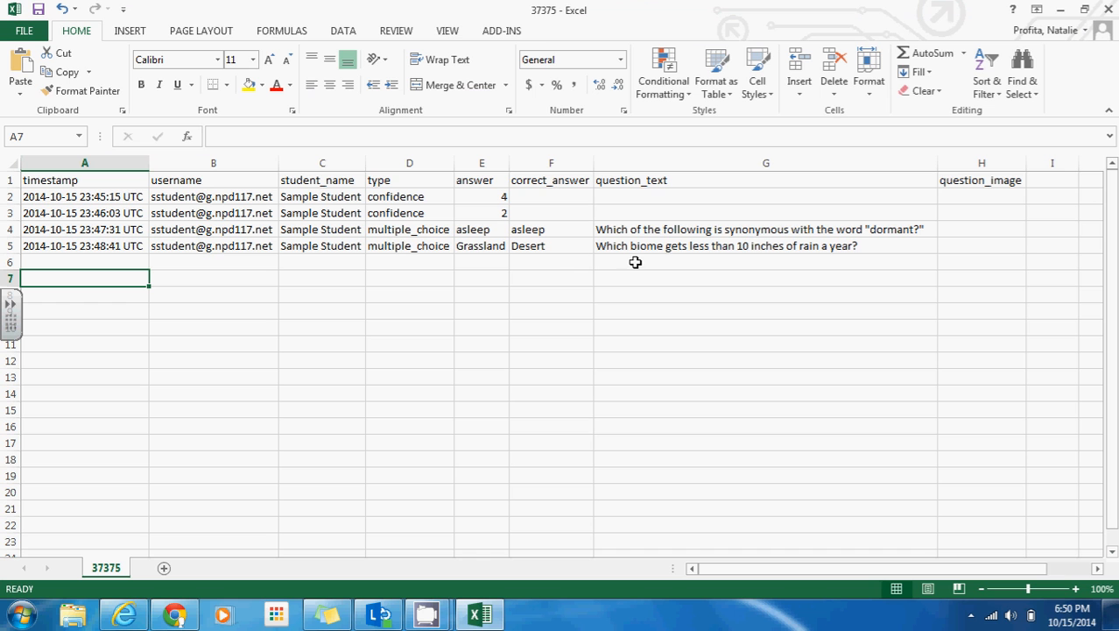
pyautogui.click(1105, 9)
pyautogui.click(547, 327)
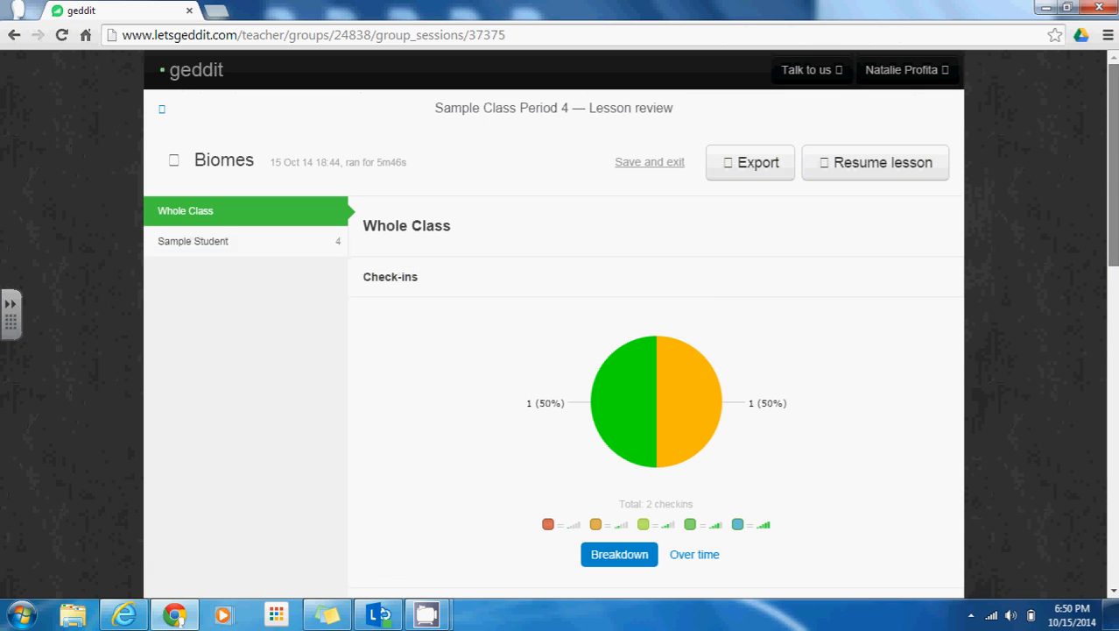
# Save the lesson reflection and return to the lessons list with Biomes dated Oct 15
pyautogui.moveTo(1113, 236); pyautogui.dragTo(1113, 555)
pyautogui.click(453, 525)
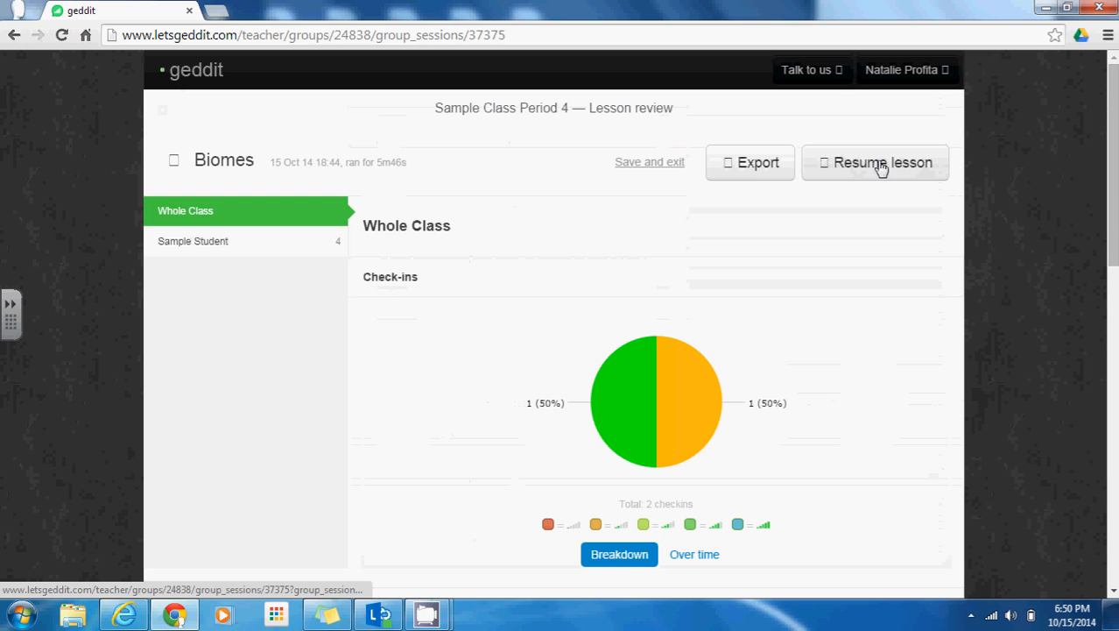
pyautogui.click(636, 167)
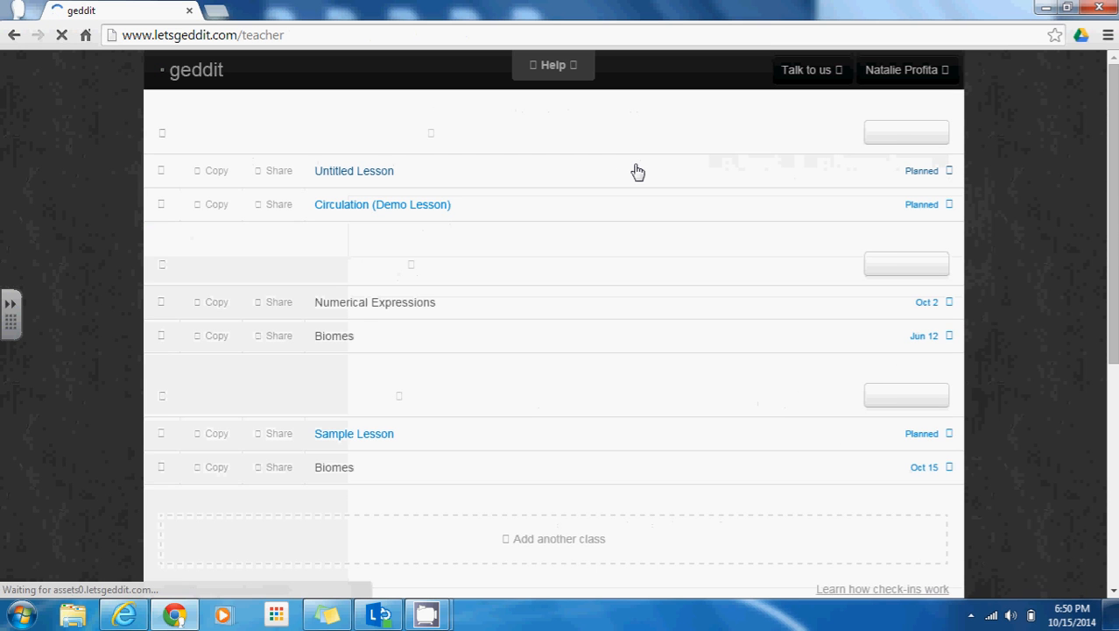